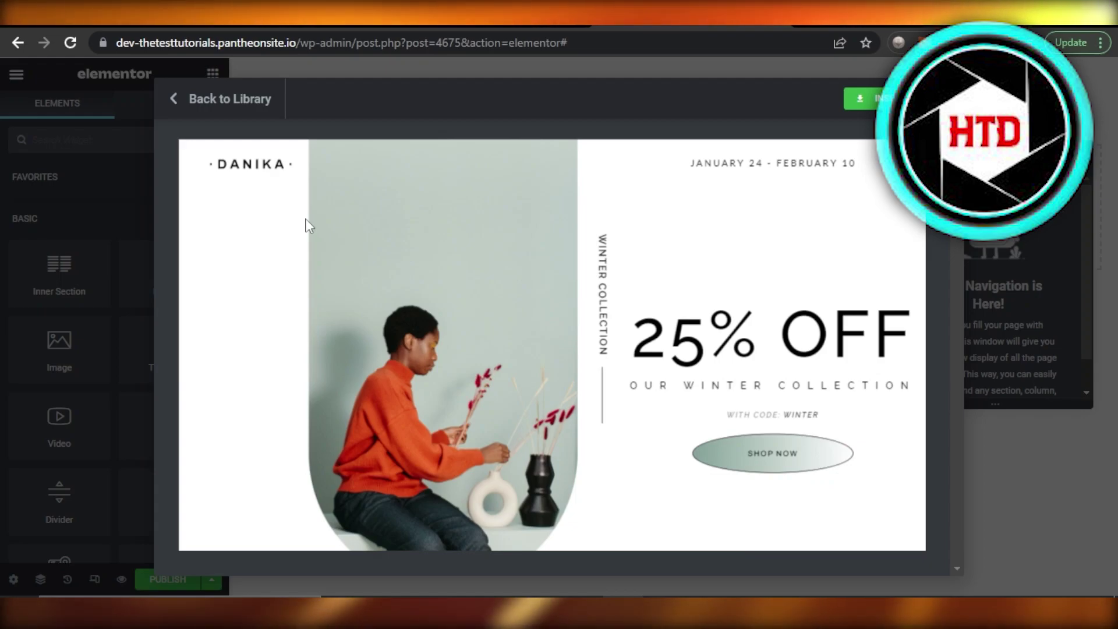
- Dismiss the template preview modal to reveal the empty Elementor canvas and widget panel
key("Escape")
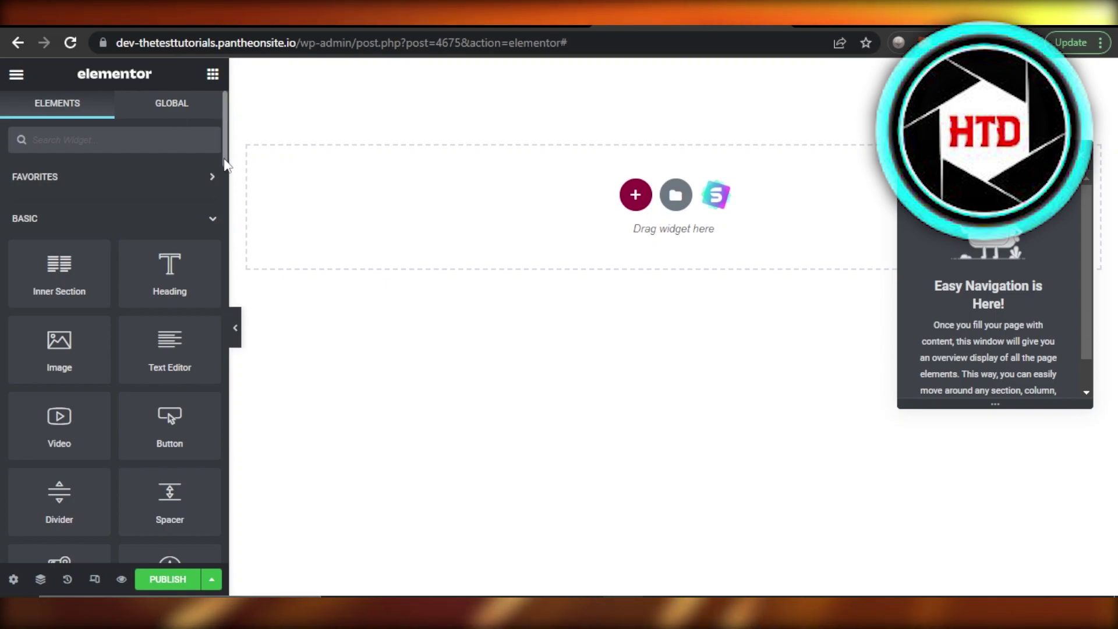
- Browse the Elementor Elements panel up and down to look over the available widgets
scroll(227, 264, "down", 10)
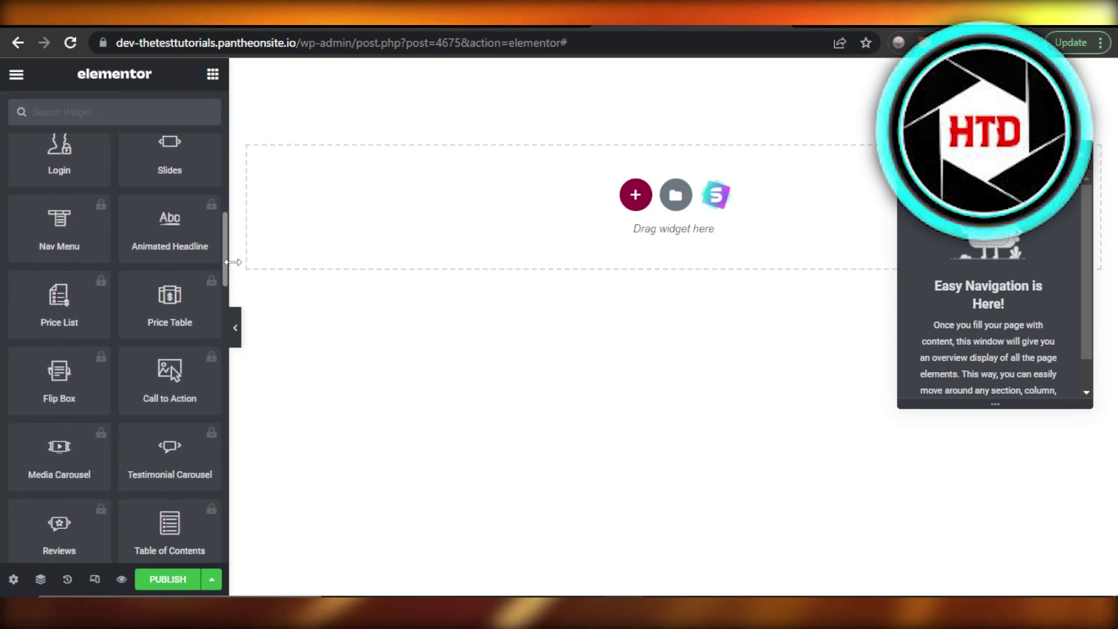
scroll(227, 264, "up", 10)
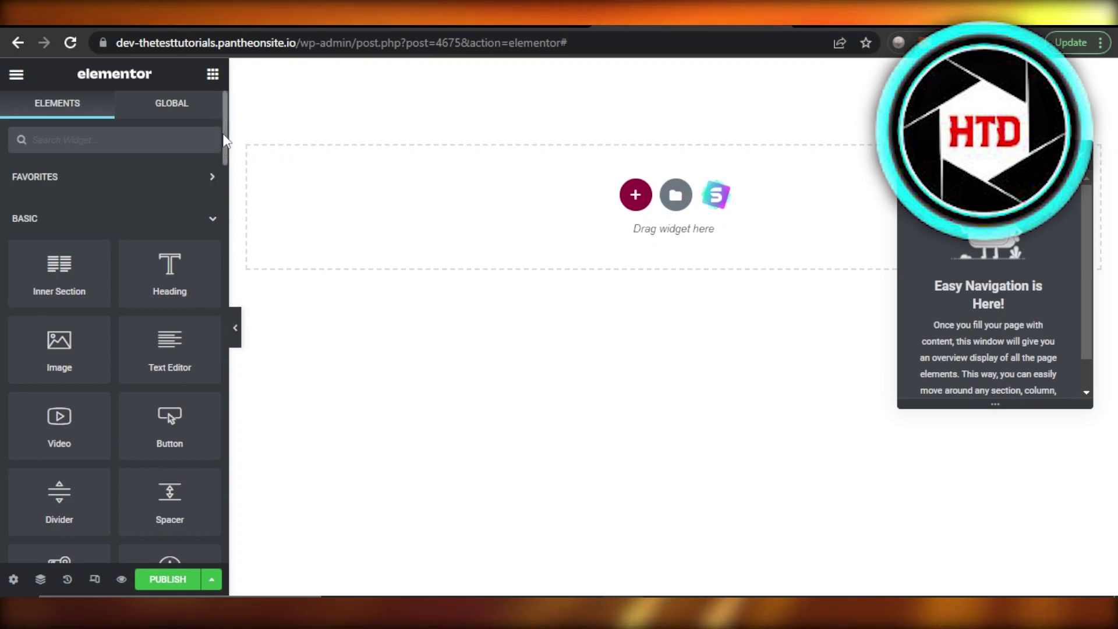
scroll(227, 251, "down", 5)
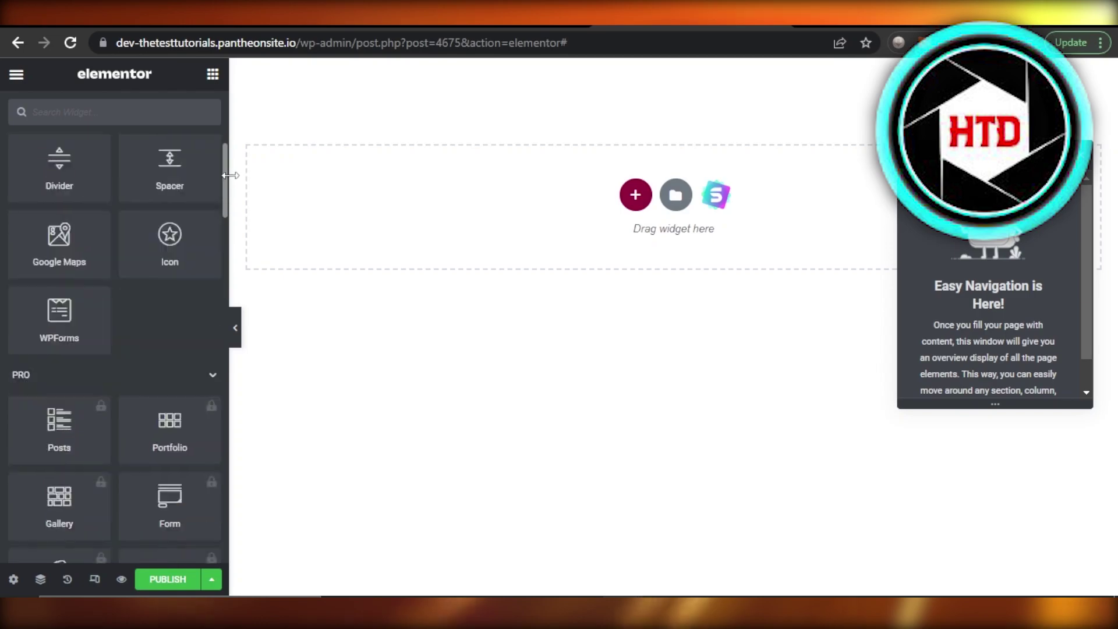
scroll(207, 159, "up", 5)
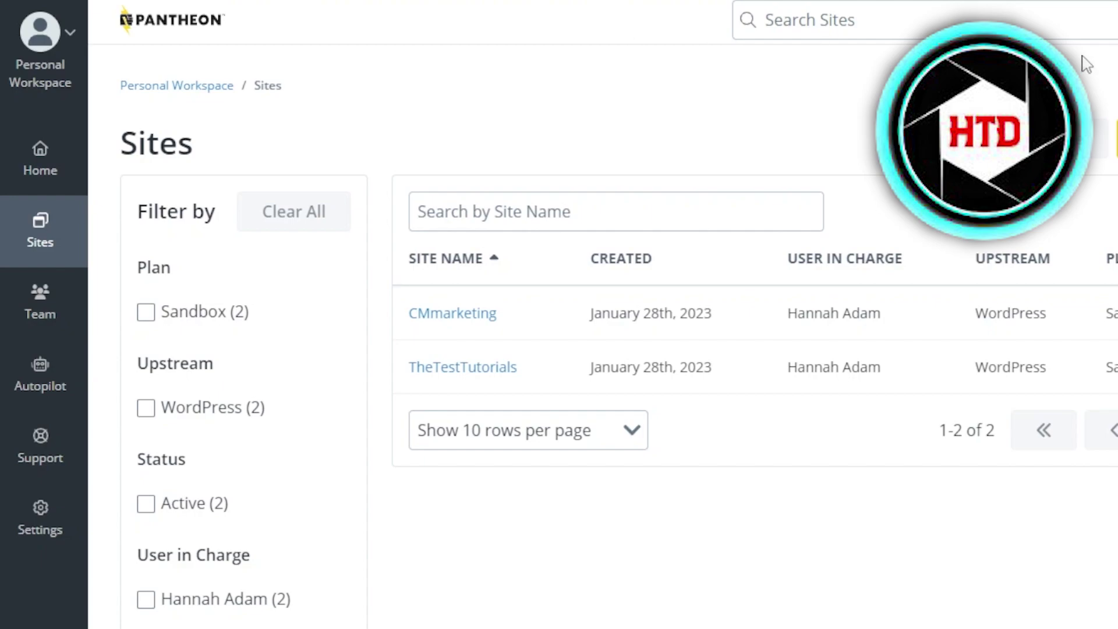
- Check the Pantheon account options, then dismiss them
left_click(1064, 28)
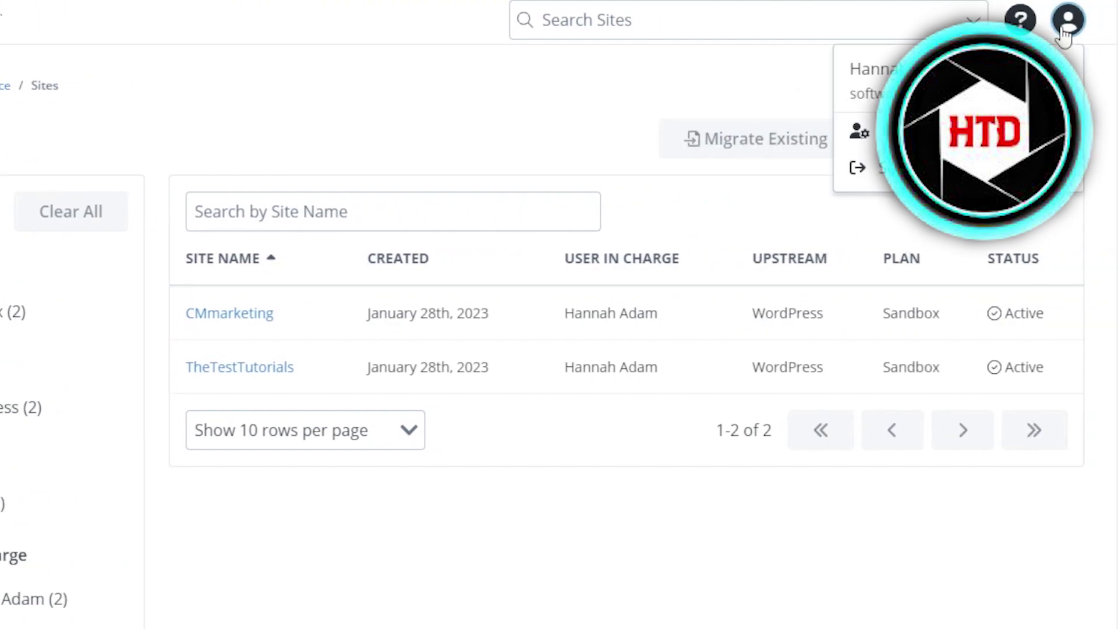
left_click(690, 96)
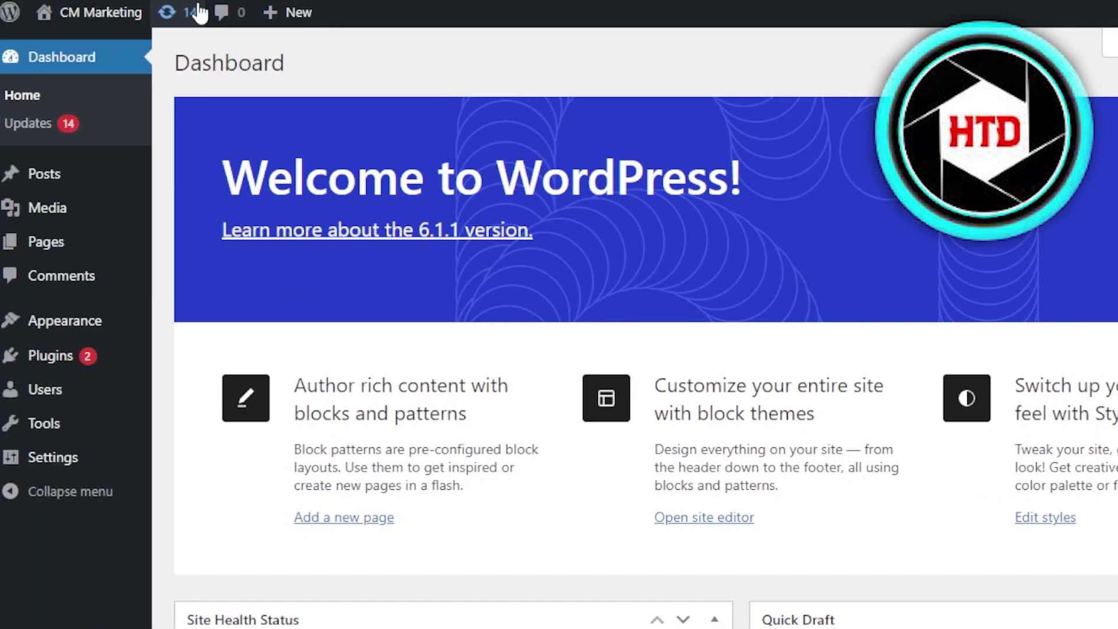
- Install and activate Starter Templates from Plugins > Add New after searching 'astra'
mouse_move(50, 356)
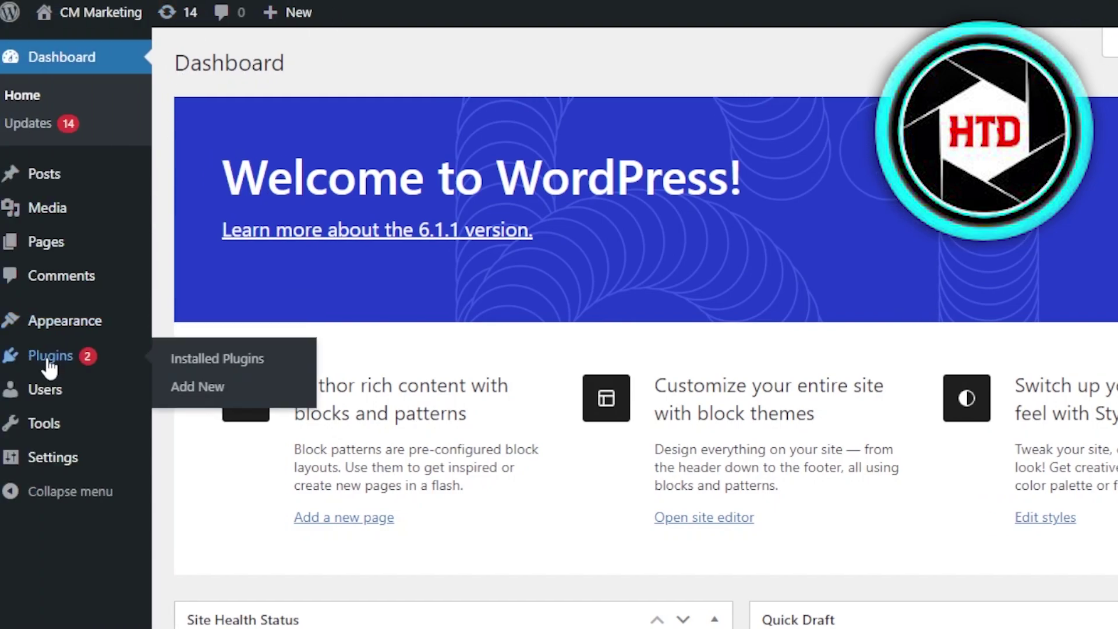
left_click(200, 375)
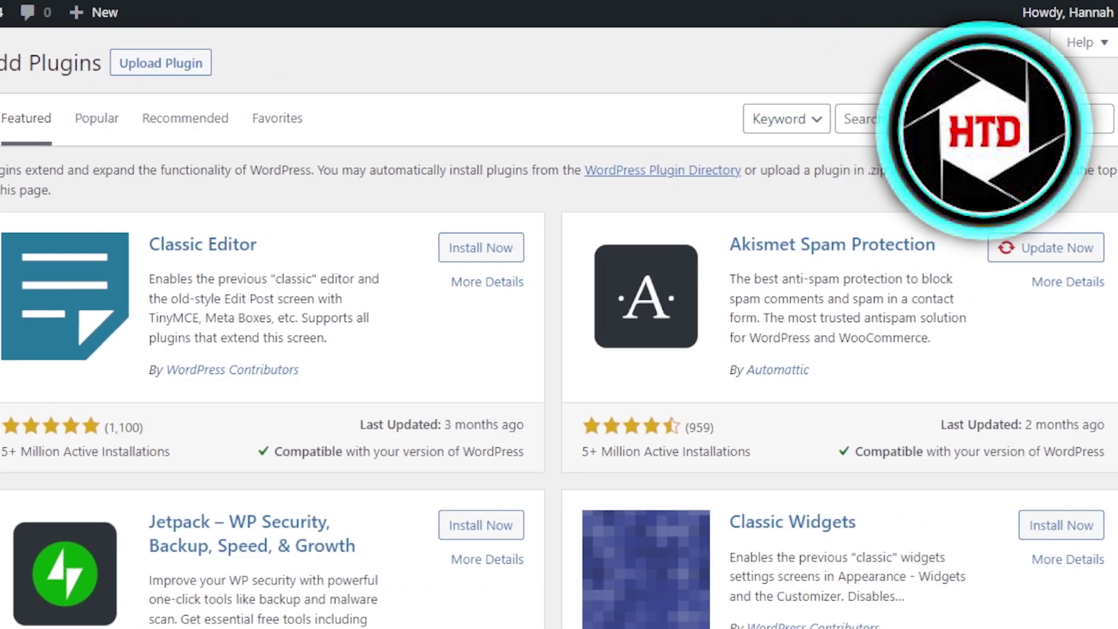
left_click(856, 118)
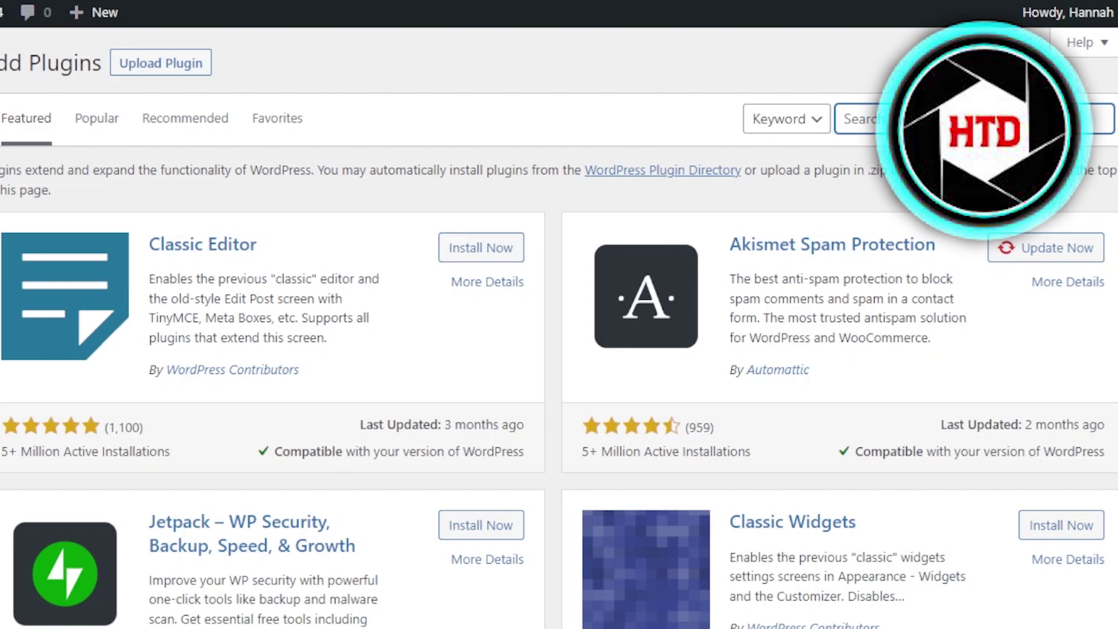
type("astra")
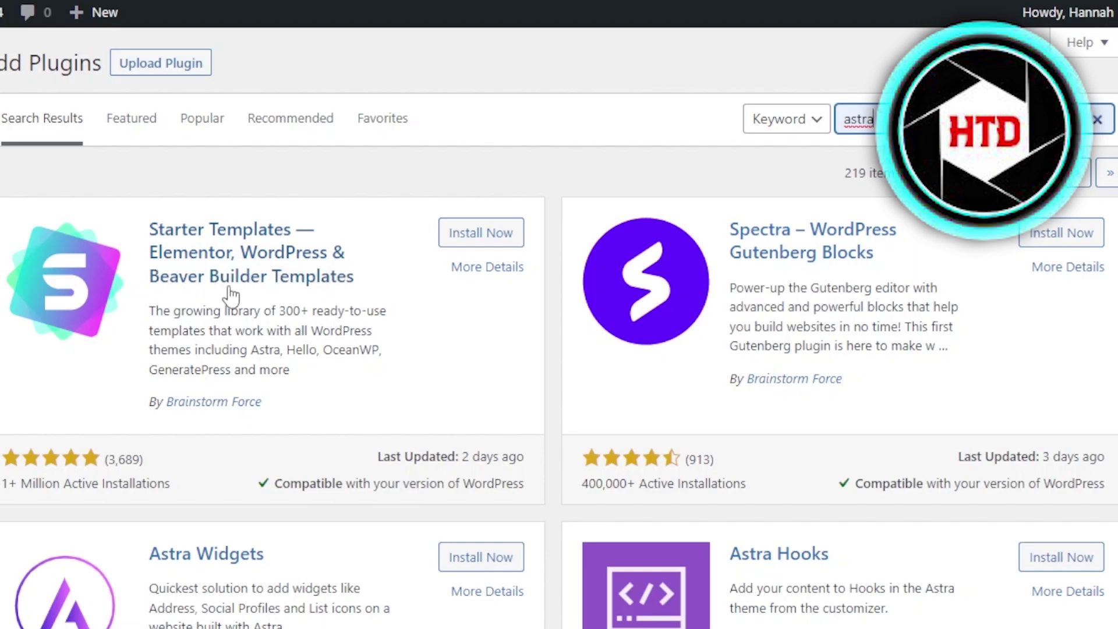
left_click(502, 232)
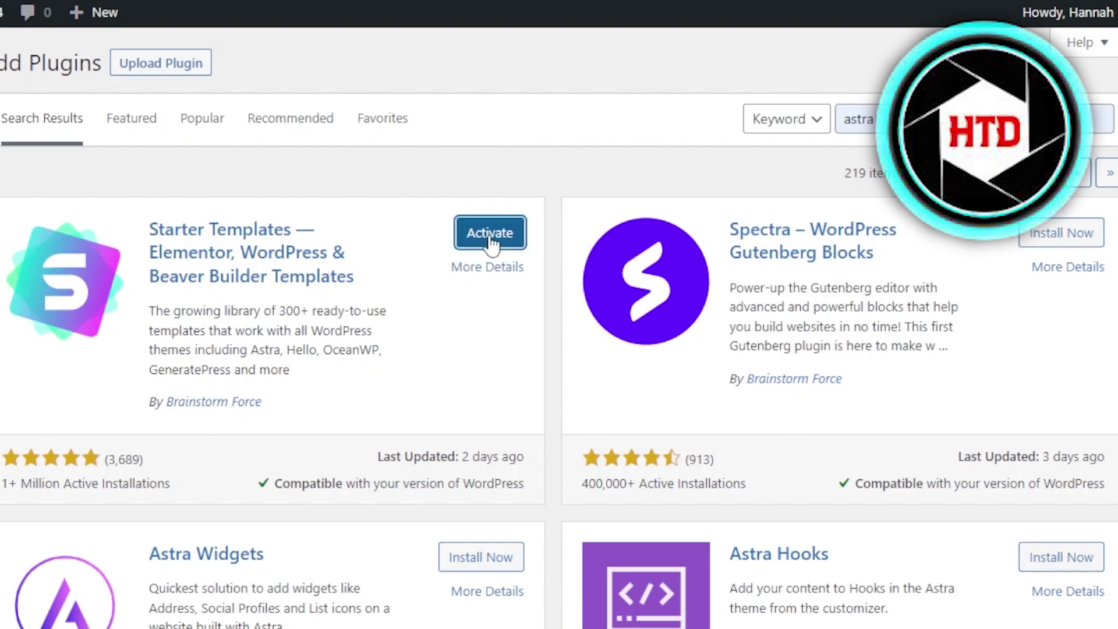
left_click(489, 232)
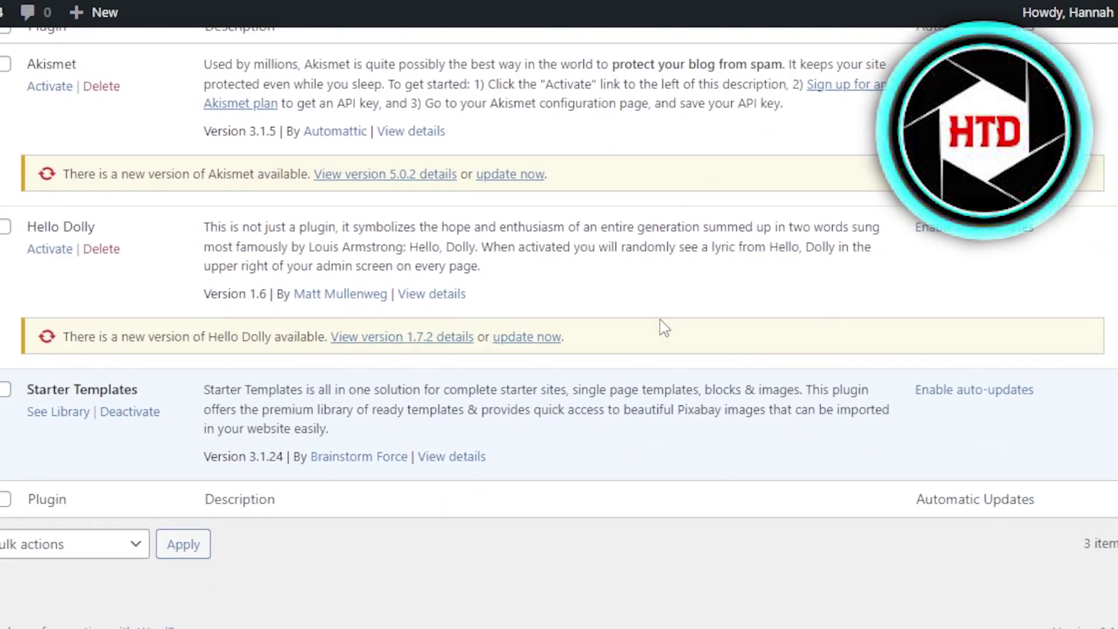
- Launch Starter Templates via See Library and Build Your Website Now, choosing Elementor as builder
left_click(65, 413)
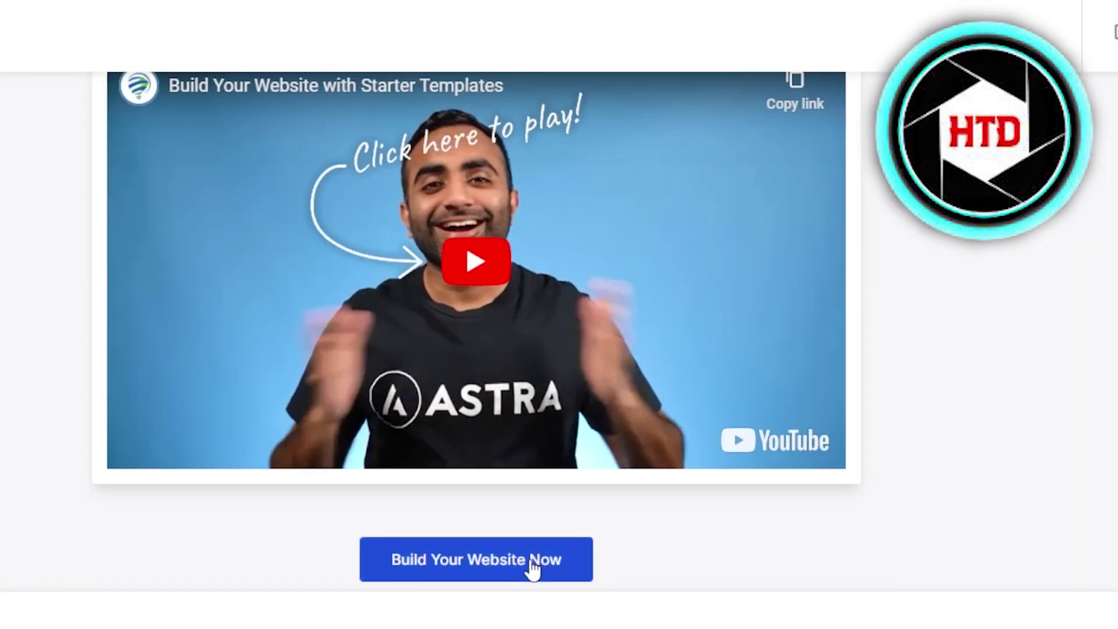
left_click(531, 566)
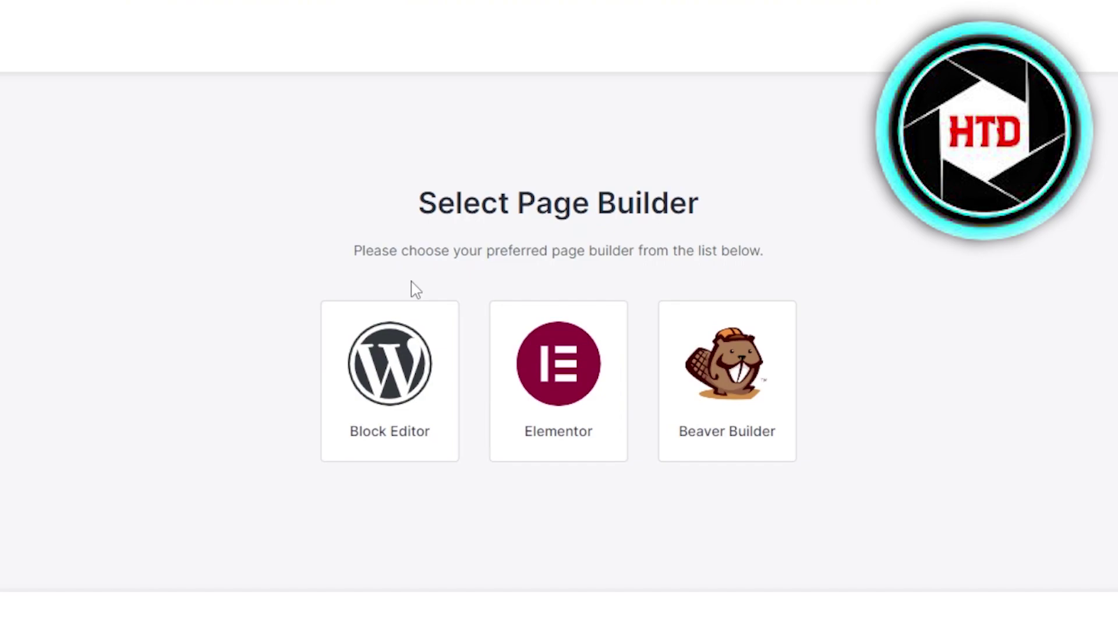
left_click(550, 368)
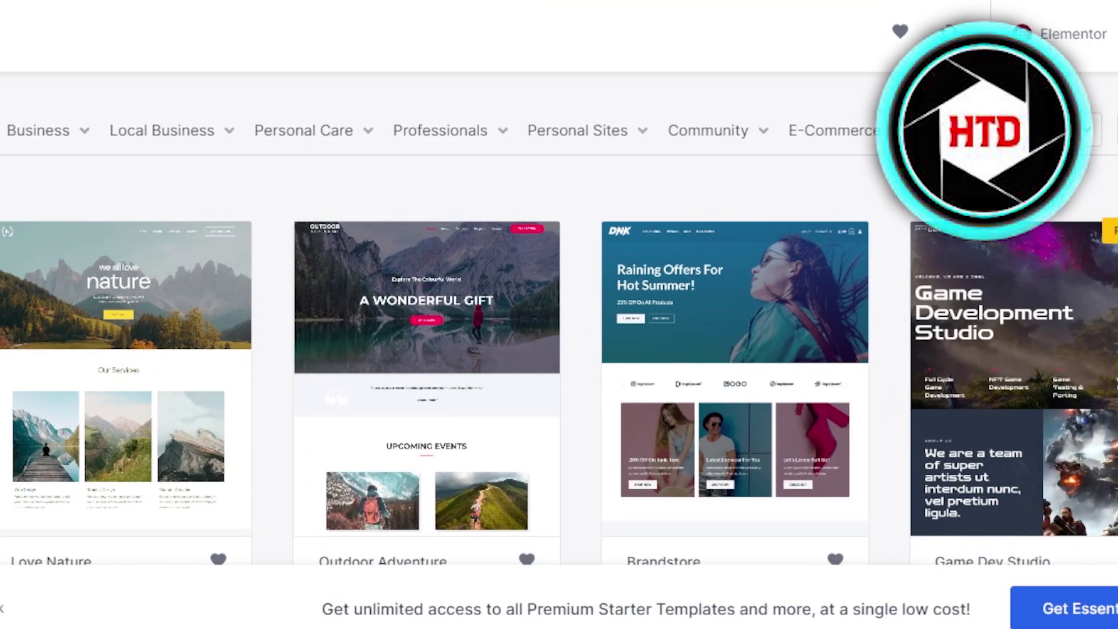
scroll(553, 368, "down", 3)
scroll(553, 368, "down", 5)
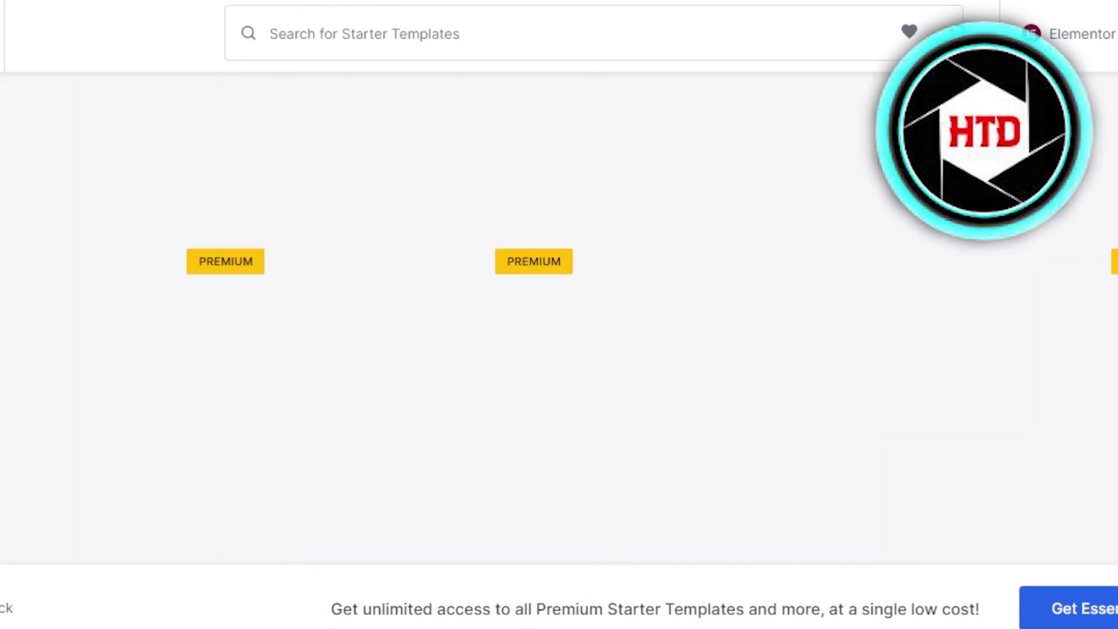
scroll(553, 368, "up", 10)
scroll(553, 368, "up", 1)
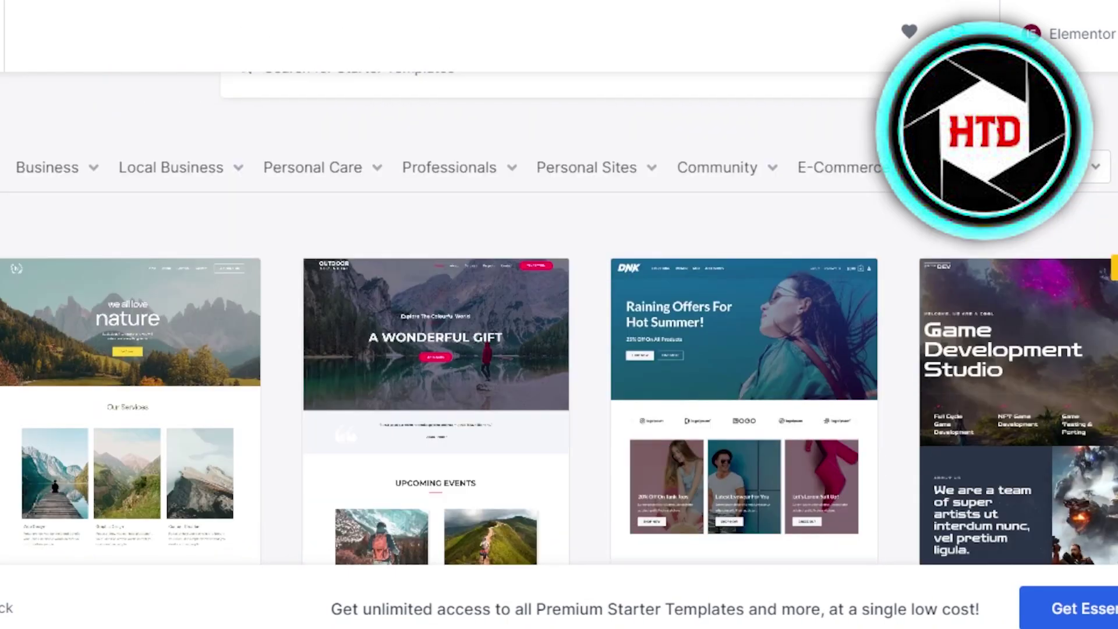
scroll(553, 368, "up", 3)
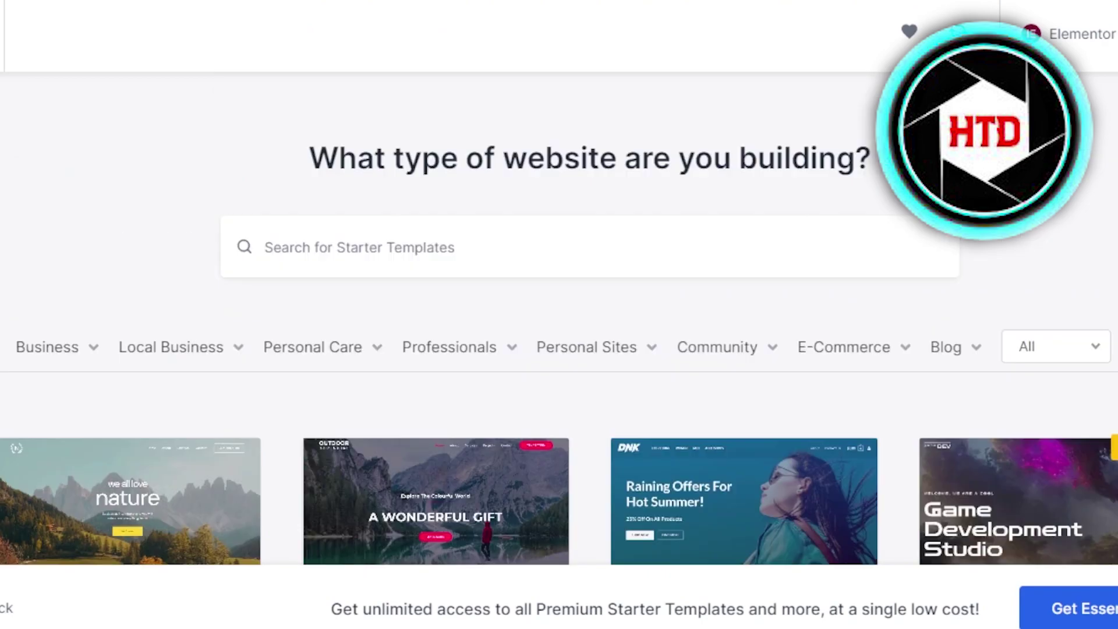
- Search the Starter Templates for 'landing pages' and pick the Webinar template
left_click(453, 248)
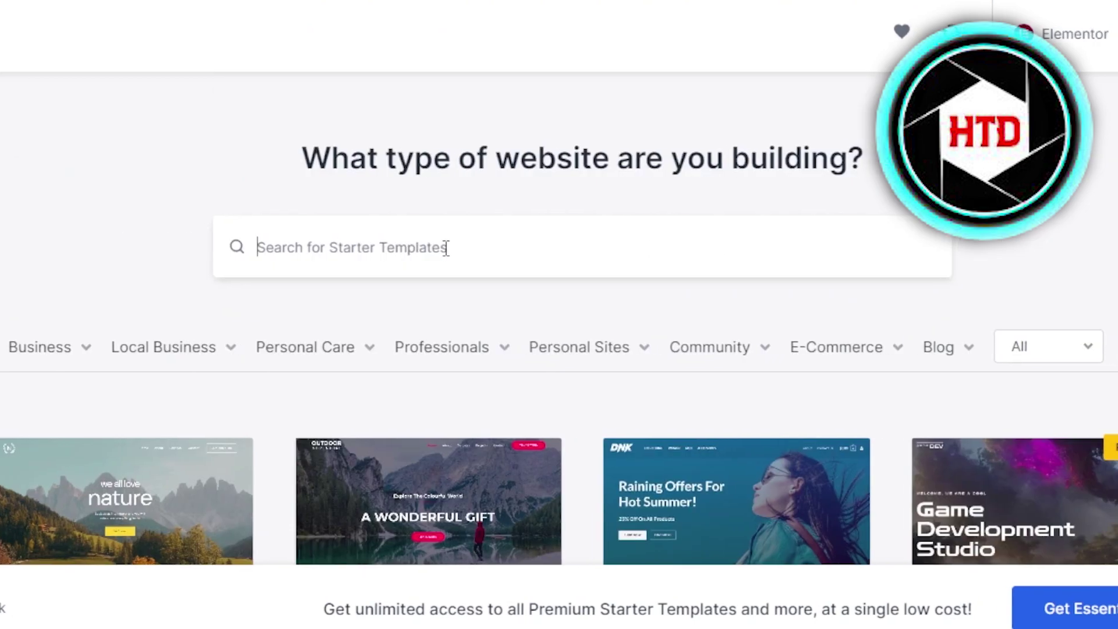
type("Ia")
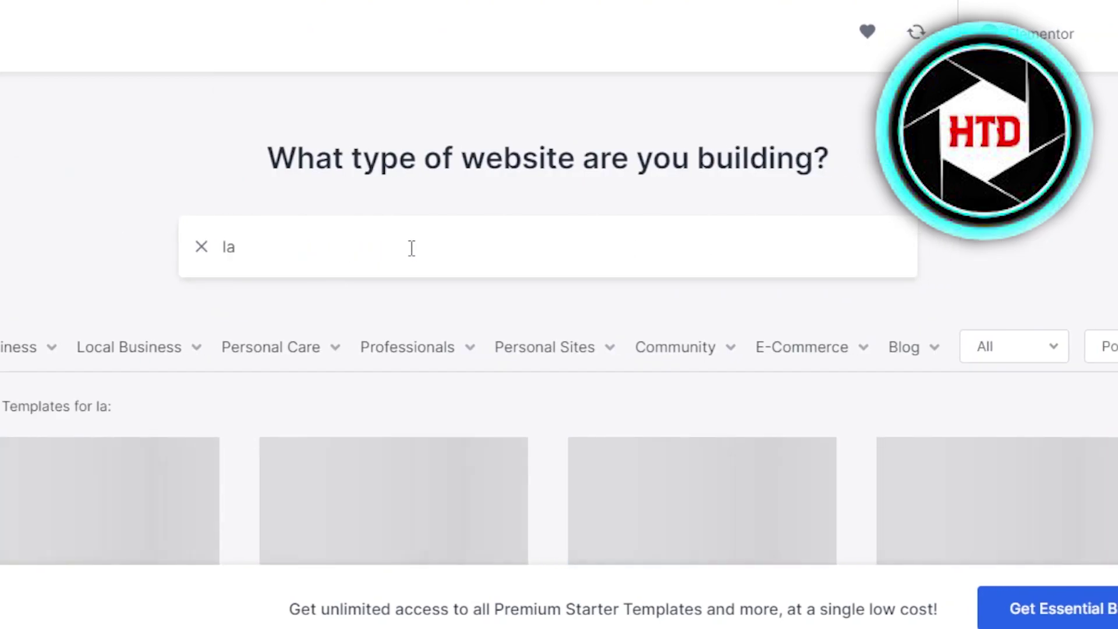
type("nding pages")
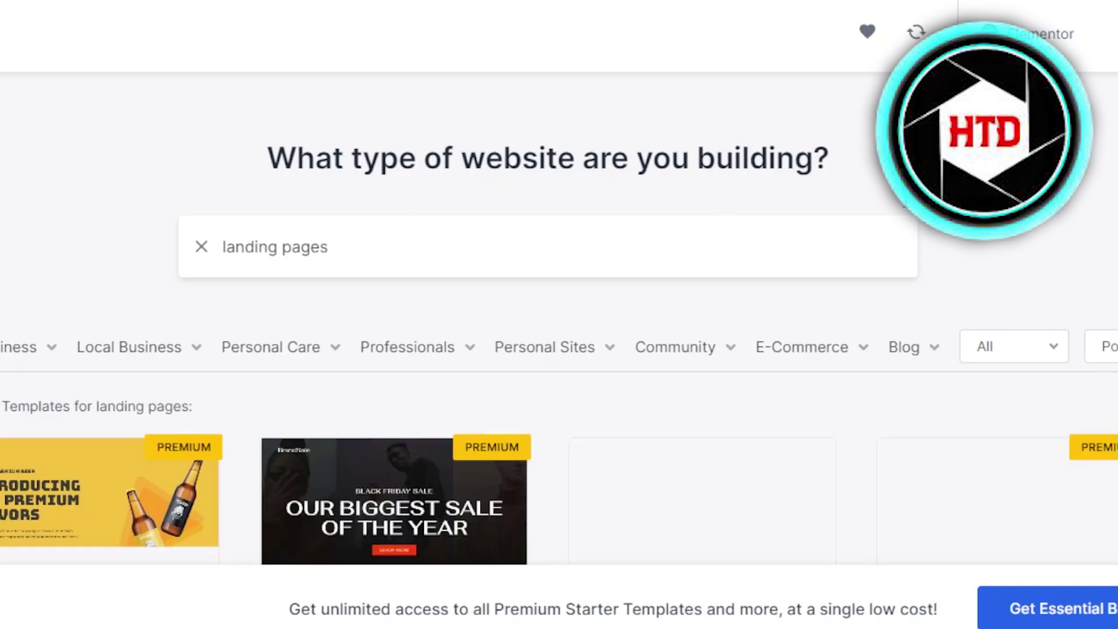
scroll(559, 314, "down", 5)
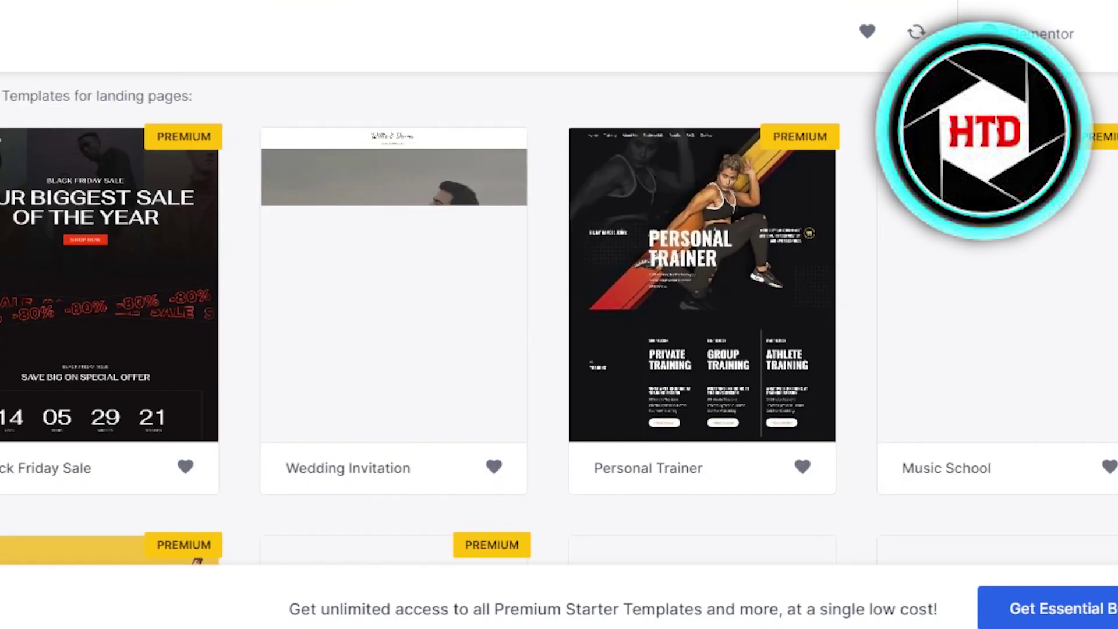
scroll(559, 314, "down", 1)
scroll(559, 314, "up", 1)
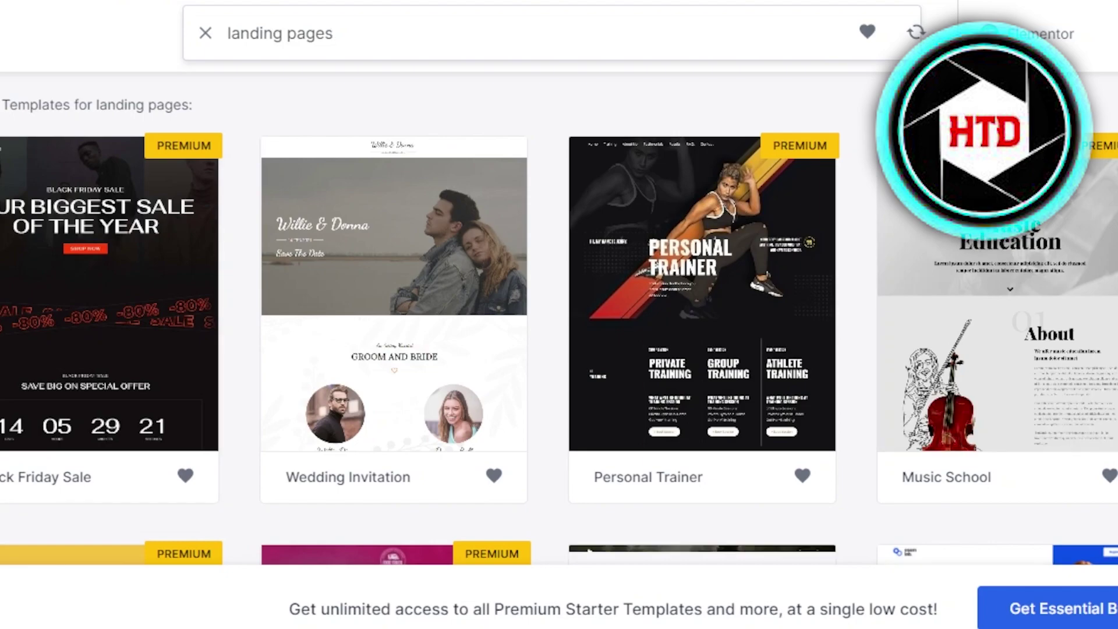
scroll(559, 315, "down", 1)
scroll(559, 315, "down", 3)
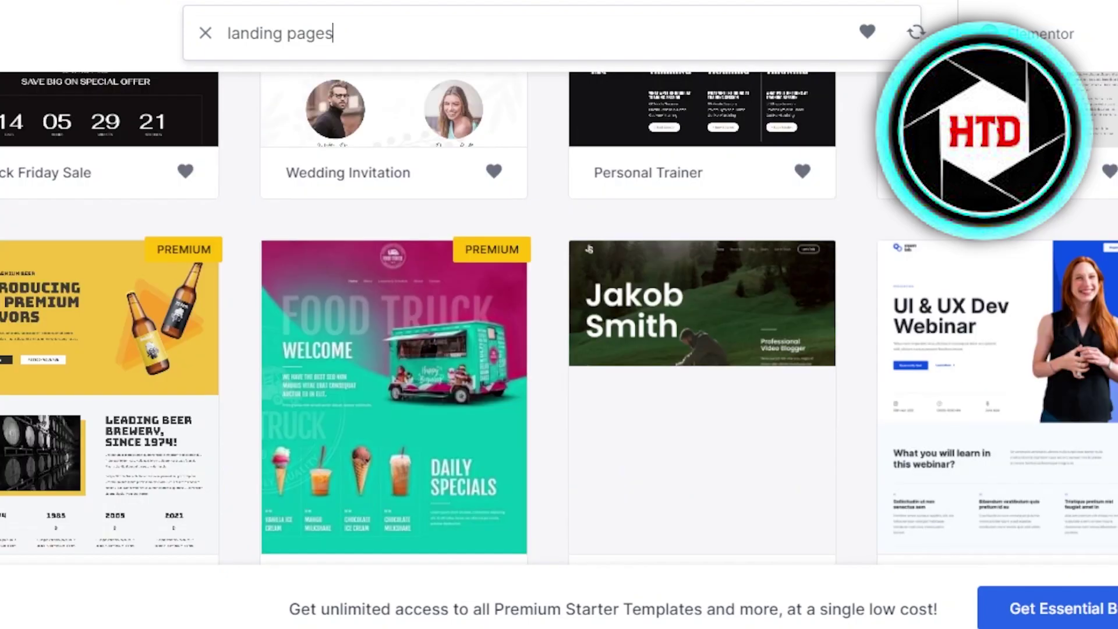
scroll(559, 315, "down", 1)
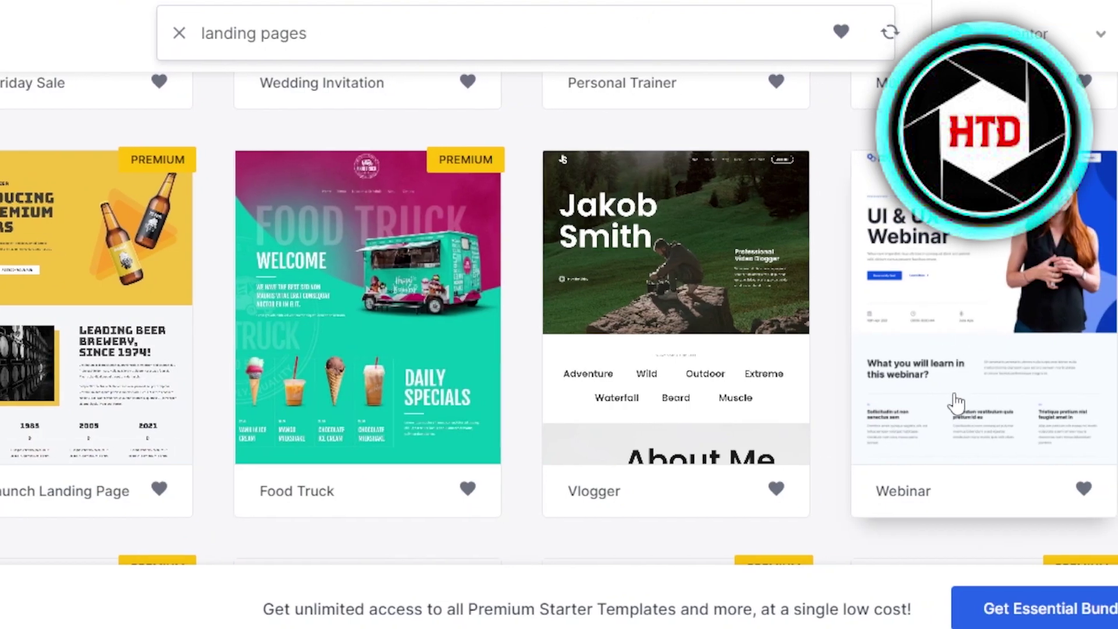
left_click(962, 320)
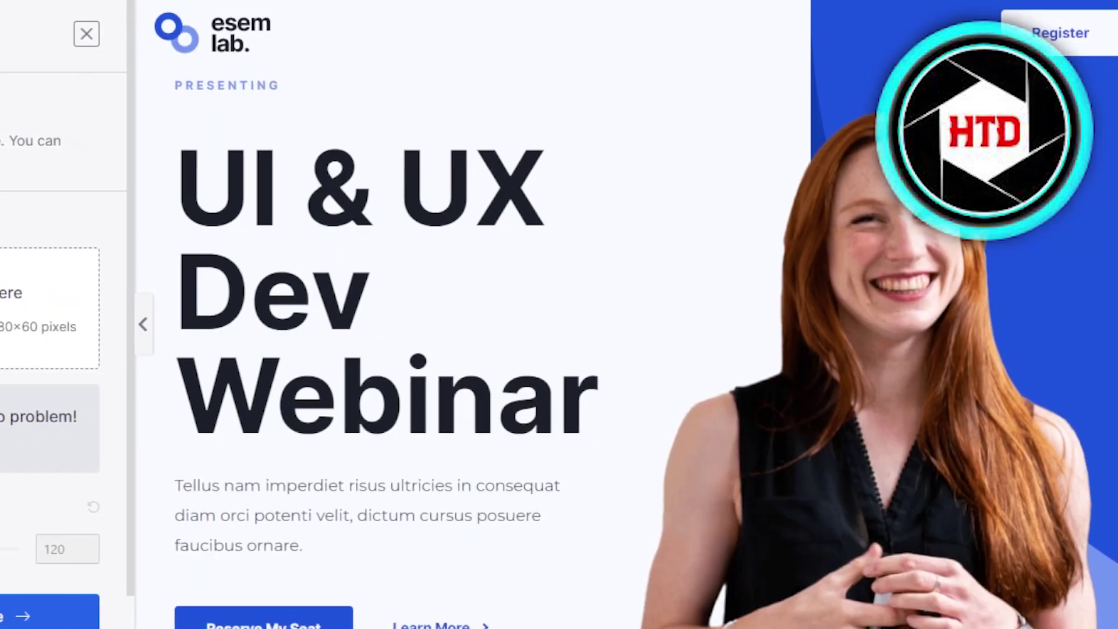
- Scroll the Webinar template preview from the UI & UX Dev Webinar hero downward and back up
scroll(617, 315, "down", 20)
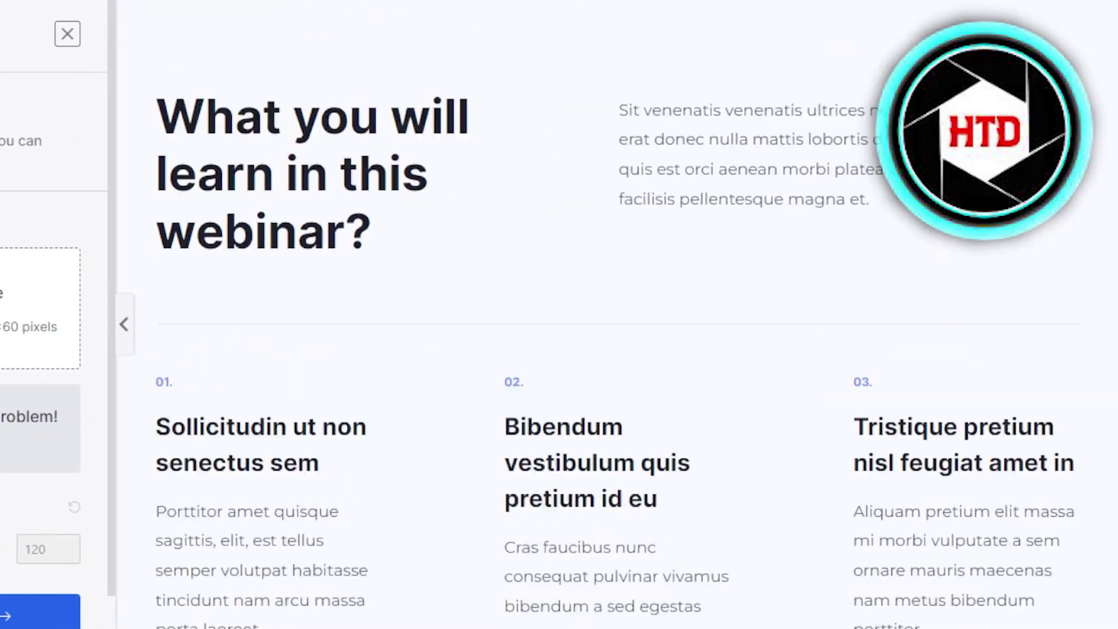
scroll(617, 315, "down", 5)
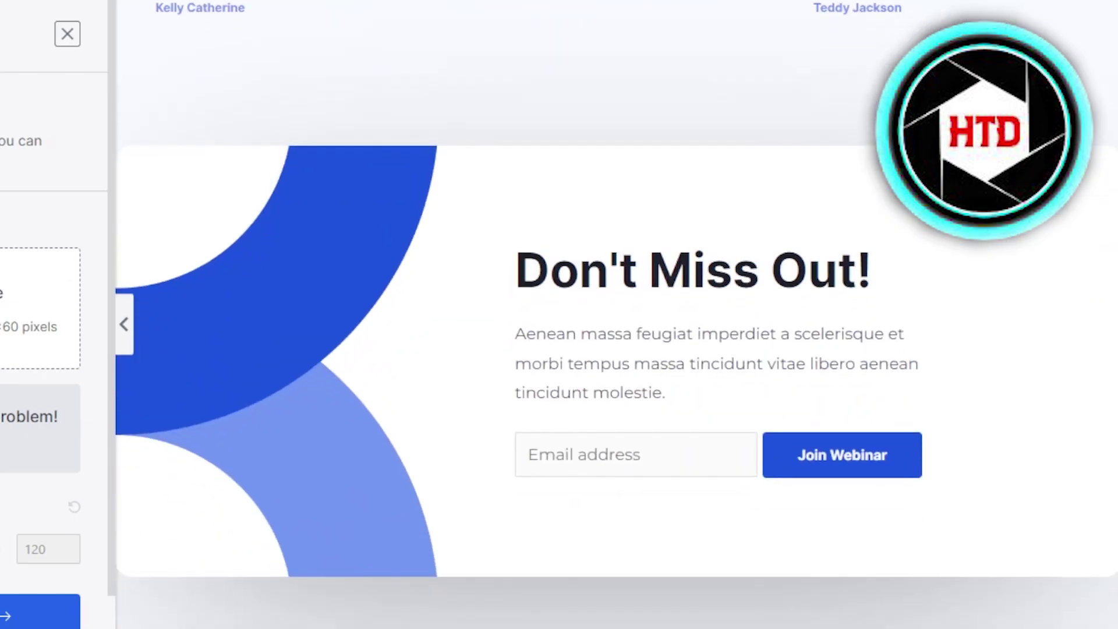
scroll(617, 314, "up", 20)
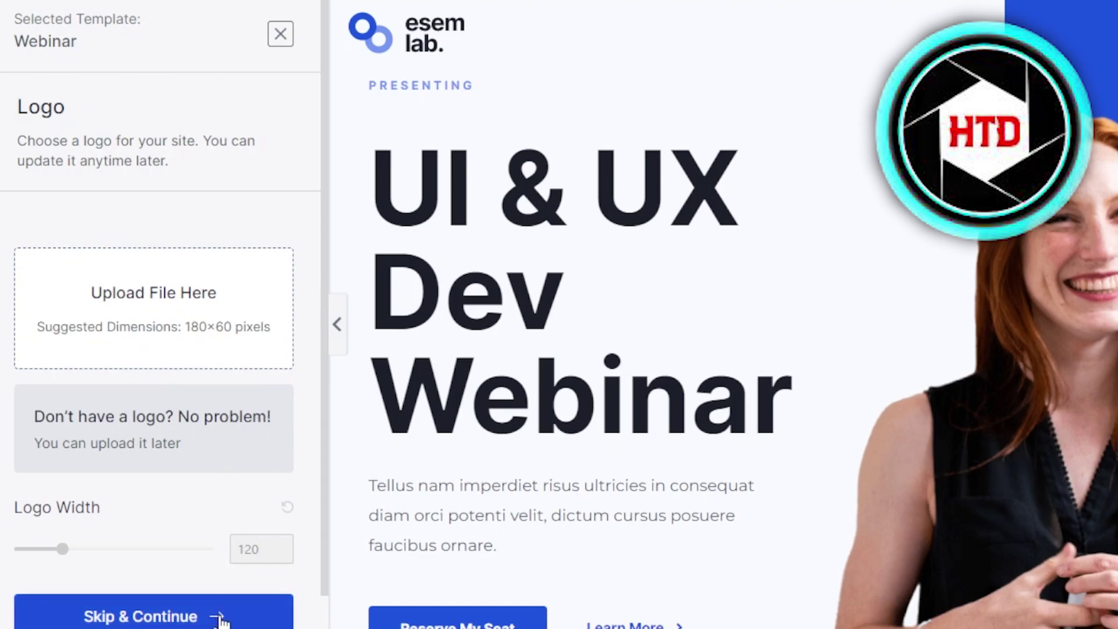
- Skip the logo step and preview the purple and pink colour palettes
left_click(220, 618)
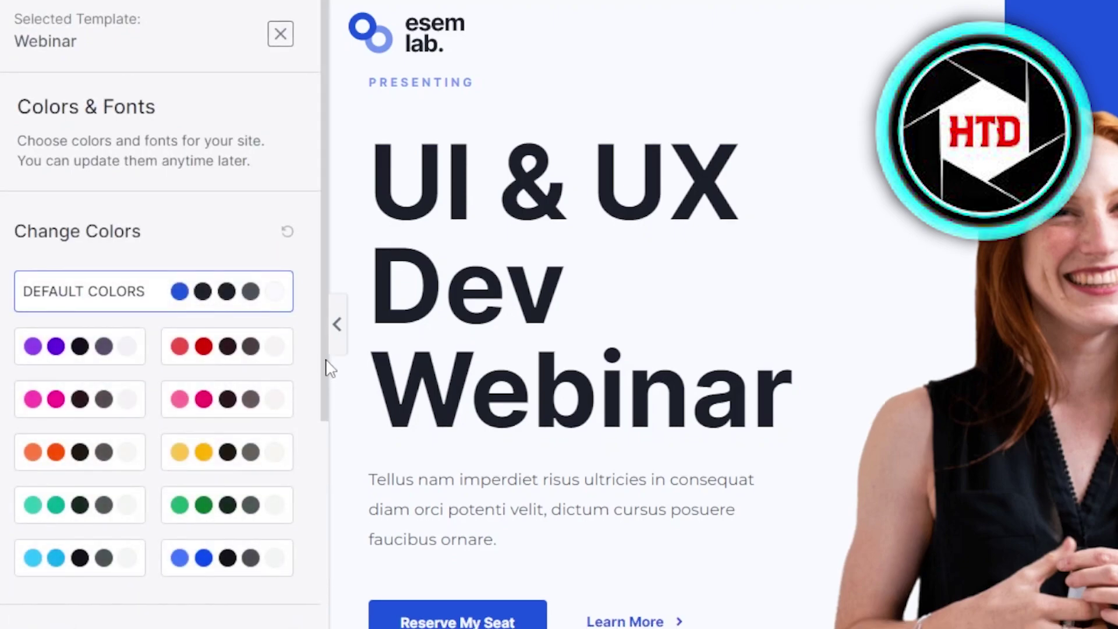
left_click_drag(324, 299, 333, 365)
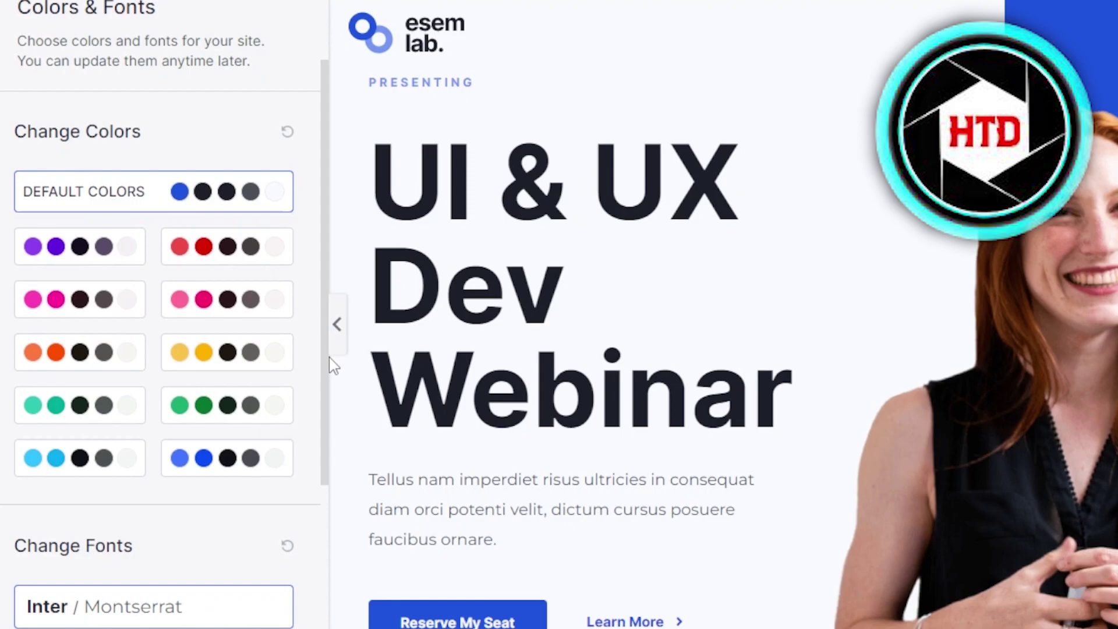
left_click(140, 251)
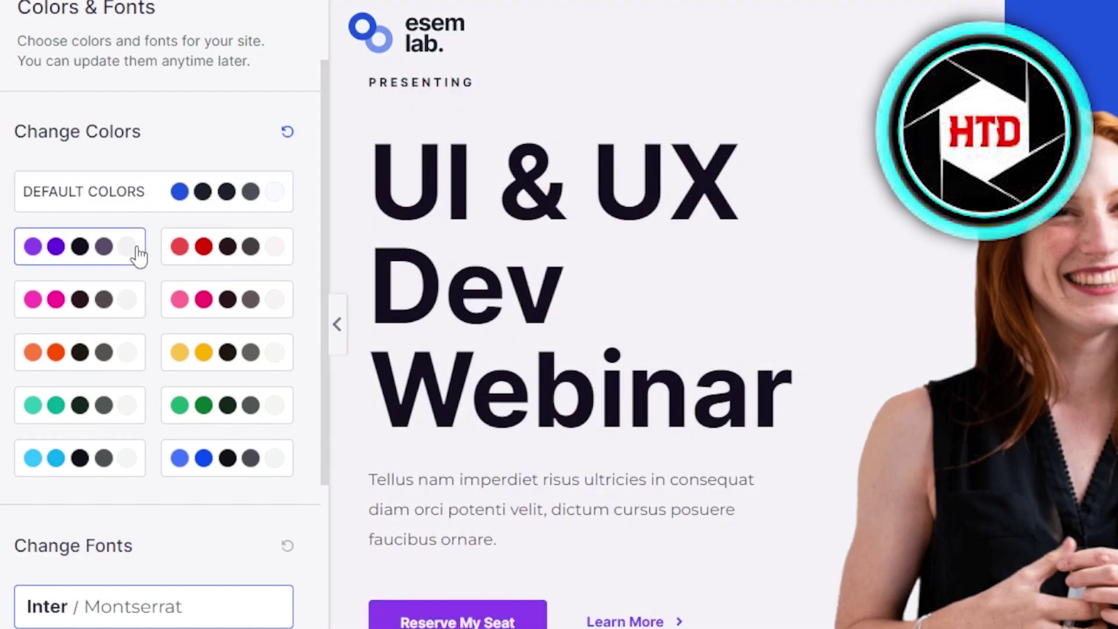
left_click(93, 319)
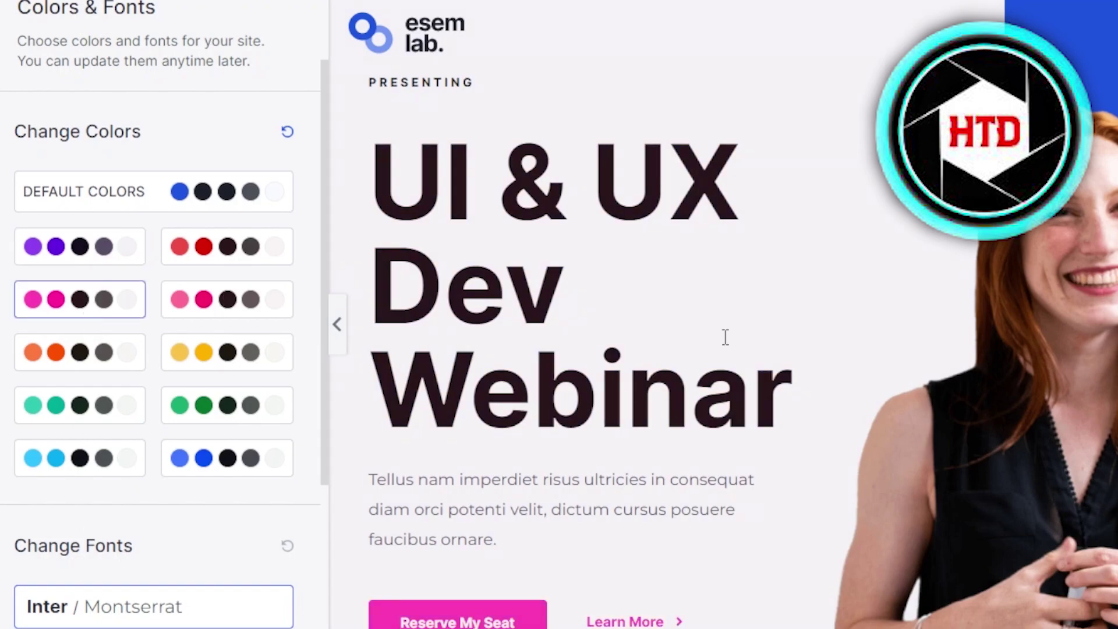
- Try the blue palette, revert to Default Colors, and continue with Inter/Montserrat fonts
scroll(641, 349, "down", 10)
scroll(641, 349, "up", 10)
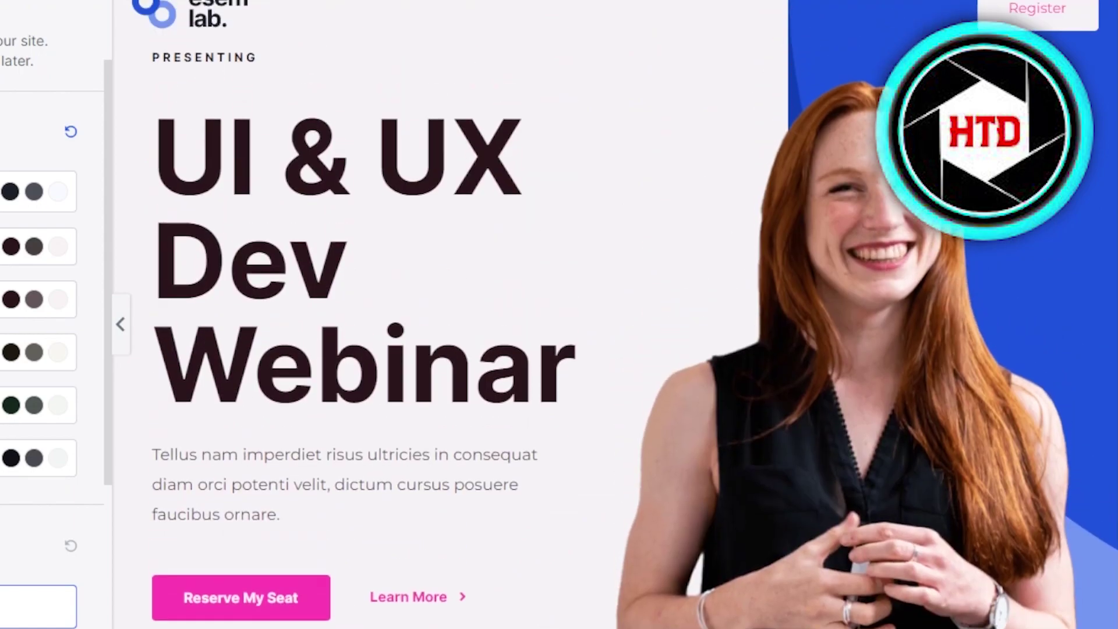
scroll(233, 278, "up", 1)
left_click(5, 461)
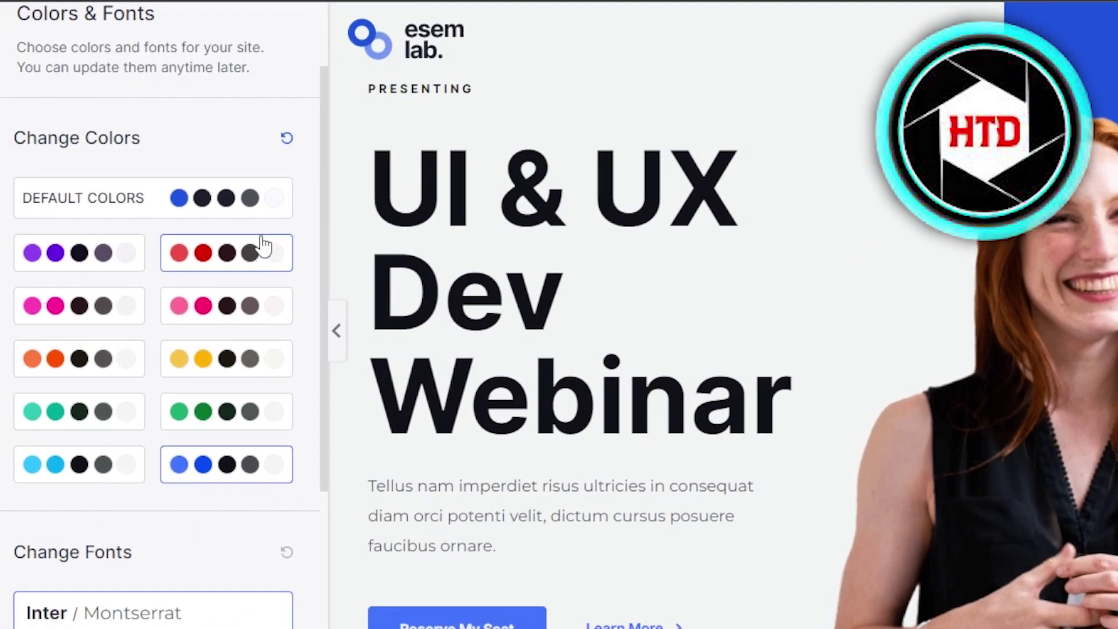
left_click(120, 187)
scroll(320, 279, "down", 4)
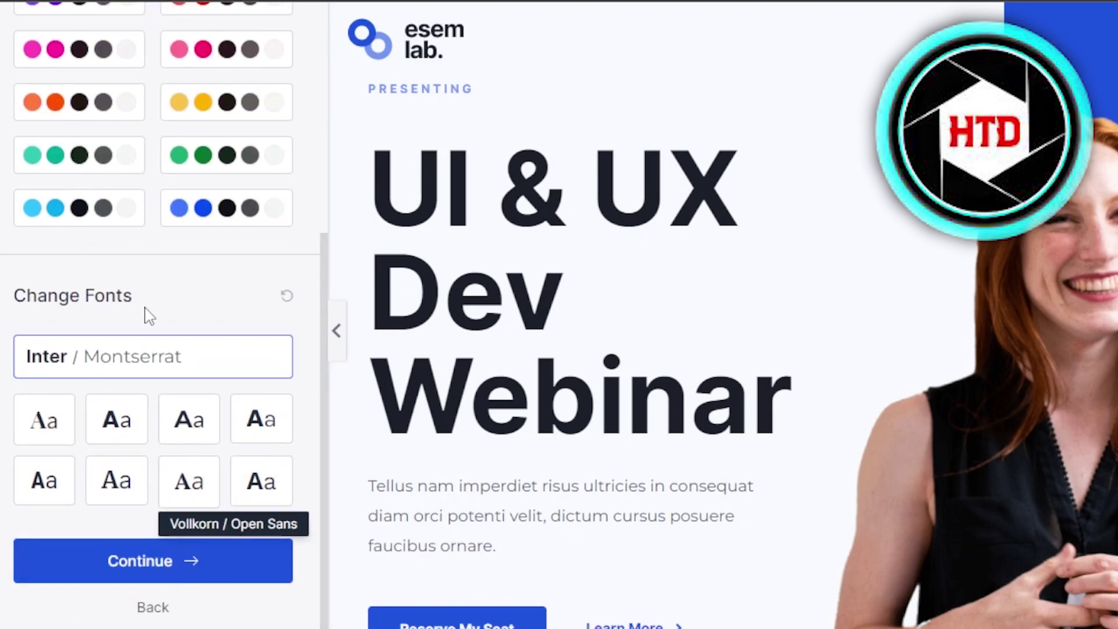
left_click(200, 575)
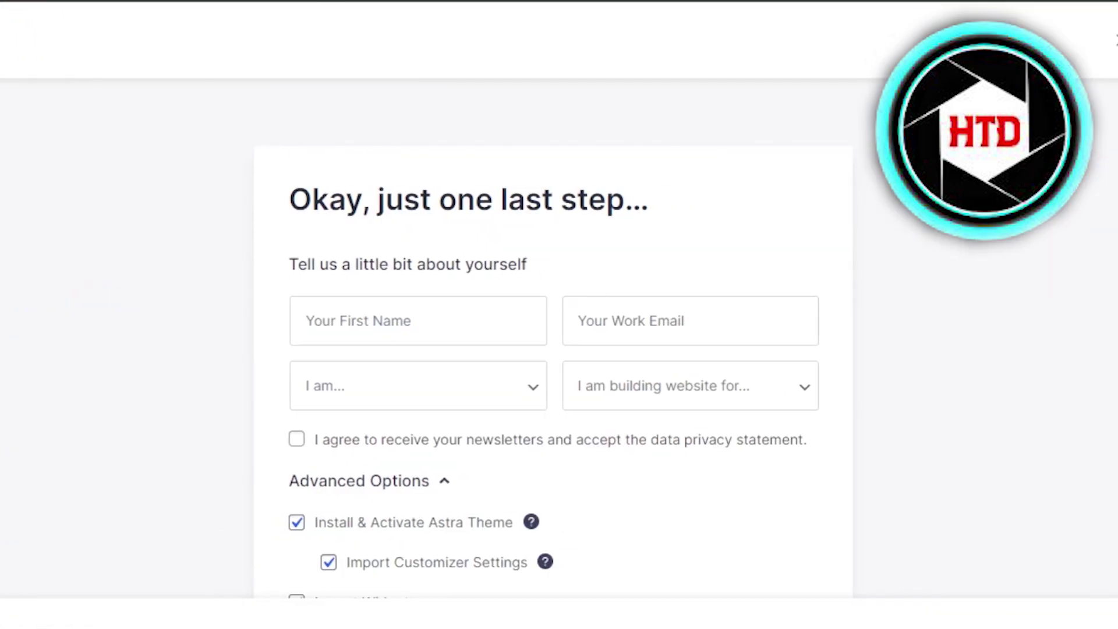
- Scroll down the 'Okay, just one last step' form toward Submit & Build My Website
scroll(553, 347, "down", 5)
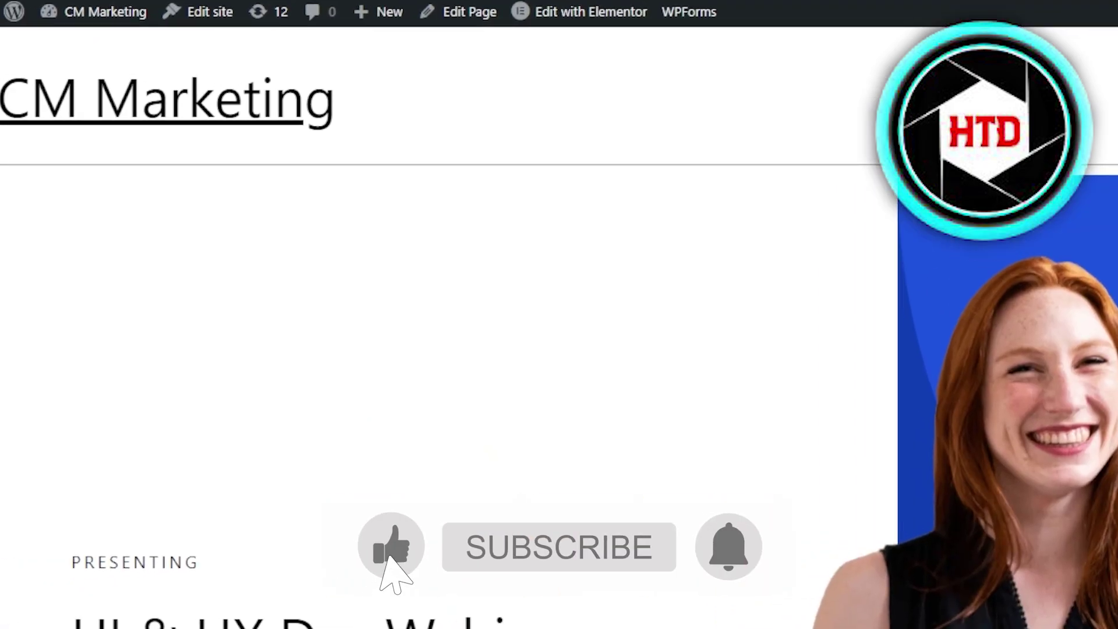
- Browse the live webinar page down to the testimonials and back to the top
scroll(559, 326, "down", 15)
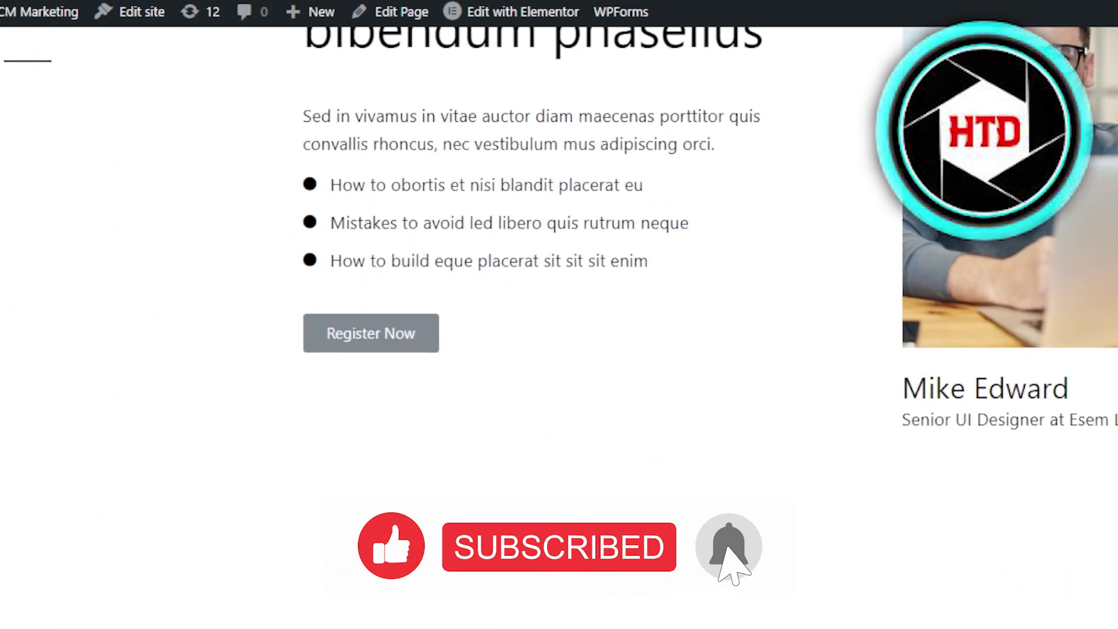
scroll(559, 326, "down", 5)
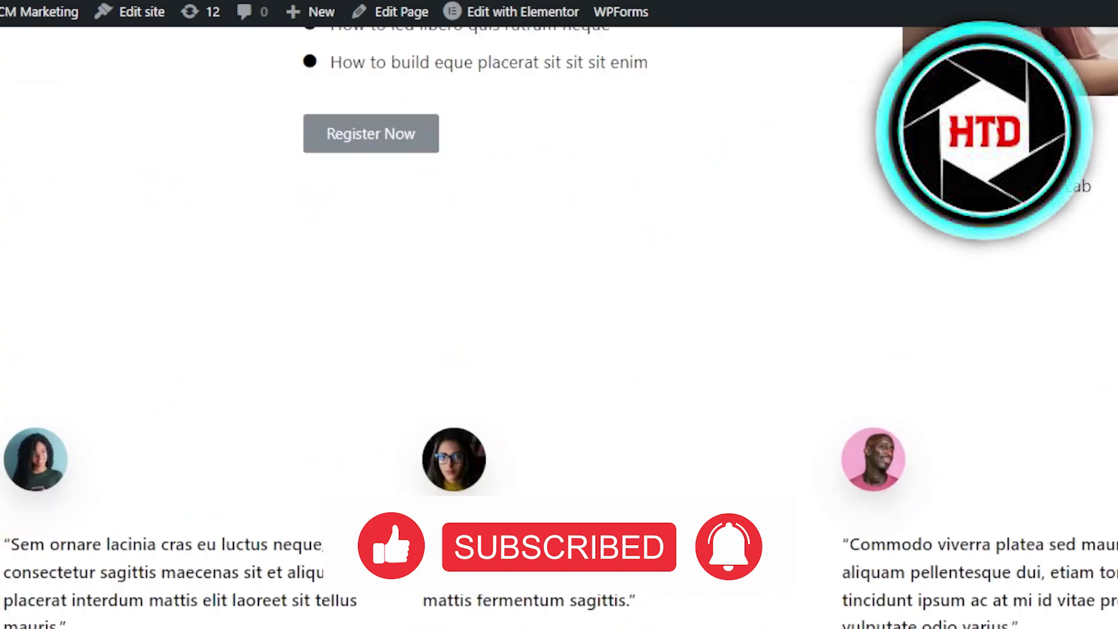
scroll(558, 326, "up", 20)
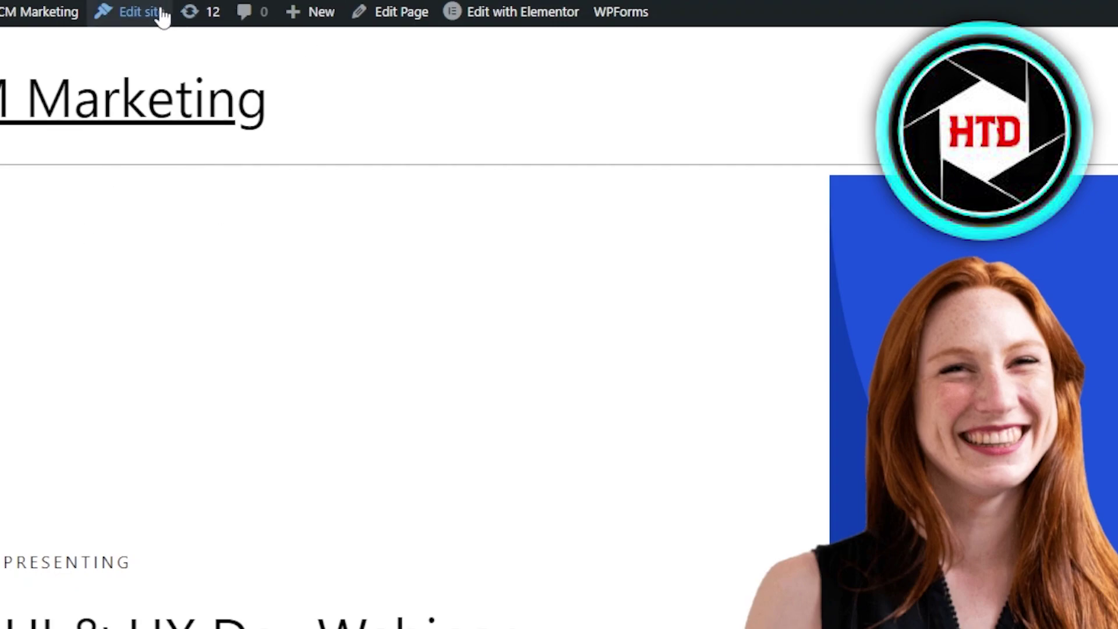
mouse_move(524, 25)
- Open the Webinar page in the Elementor editor, briefly hiding and restoring the editing panel
left_click(536, 19)
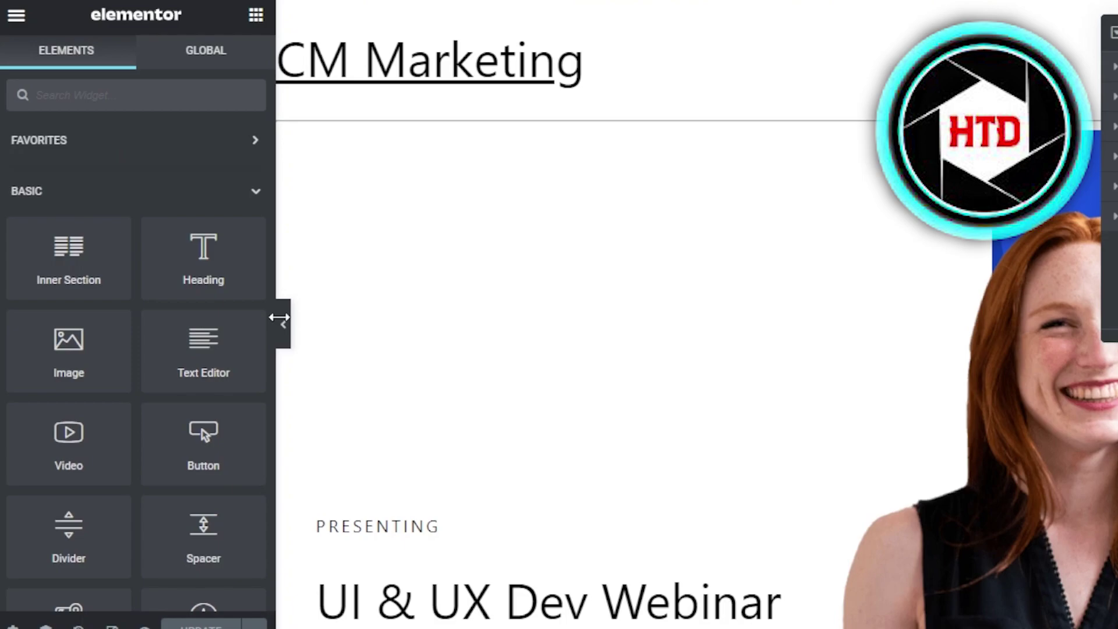
left_click(288, 338)
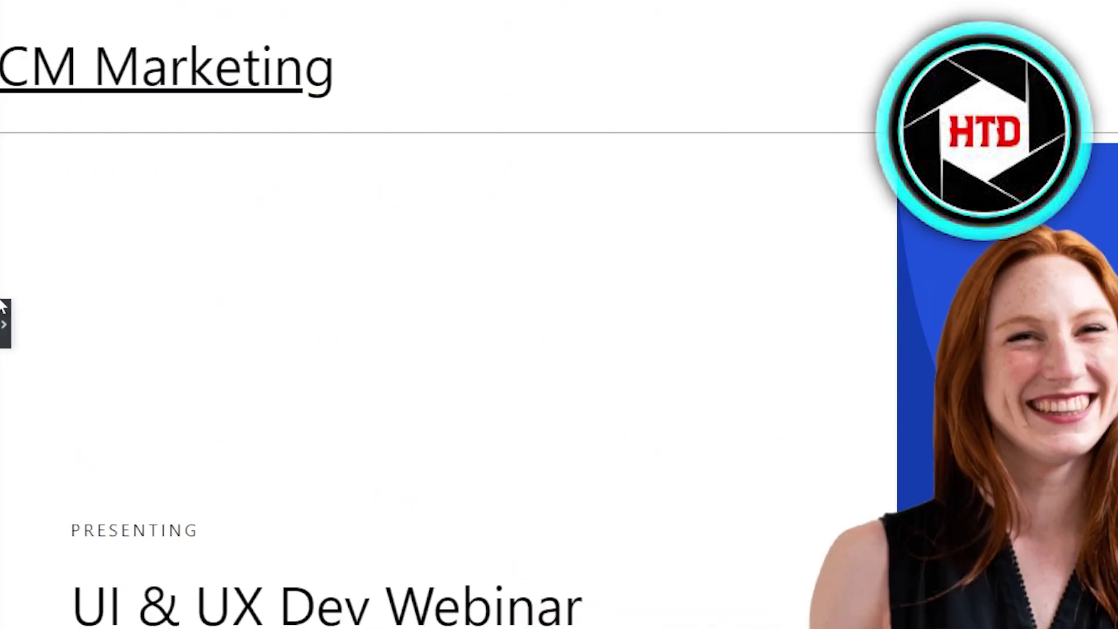
left_click(4, 331)
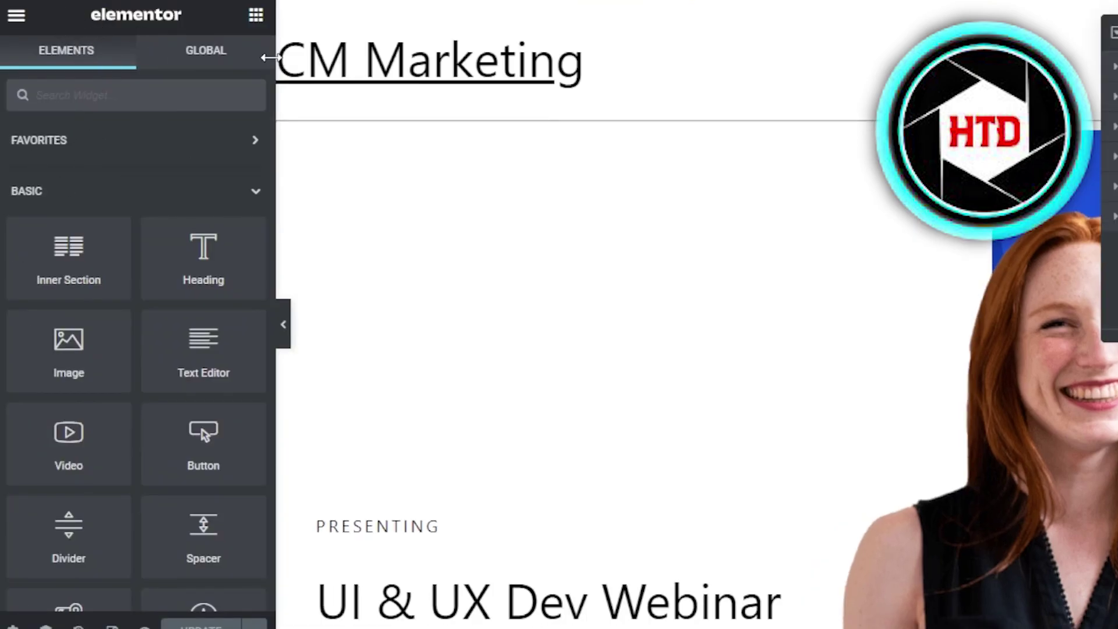
scroll(274, 121, "down", 3)
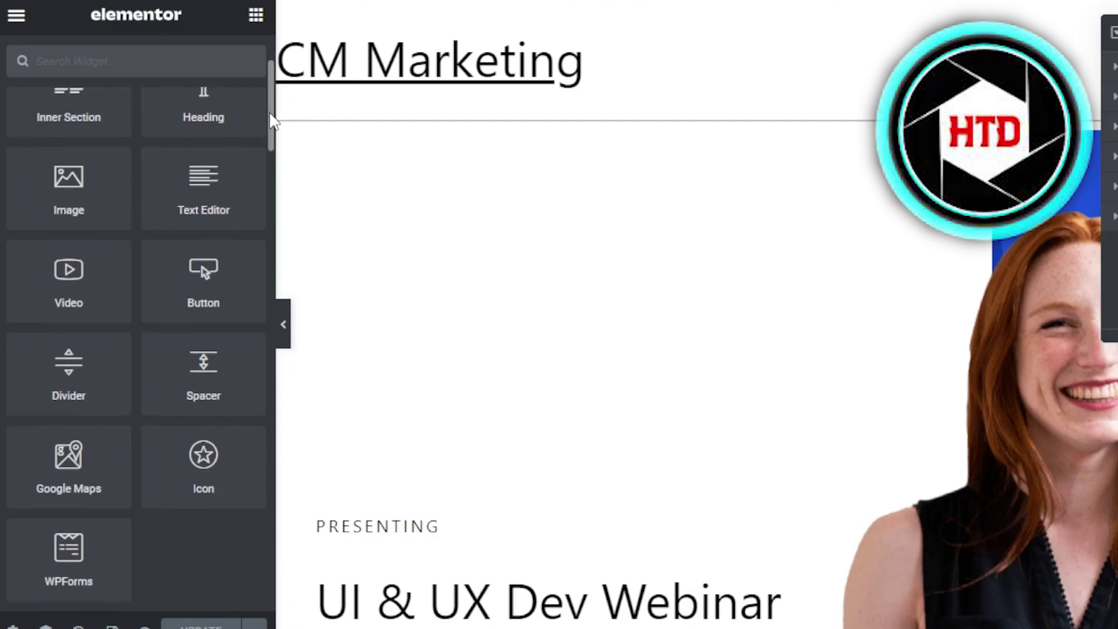
left_click_drag(270, 115, 270, 38)
- Glance at the Global widgets, return to Basic, and scroll back up to the UI & UX Dev Webinar hero
left_click(205, 52)
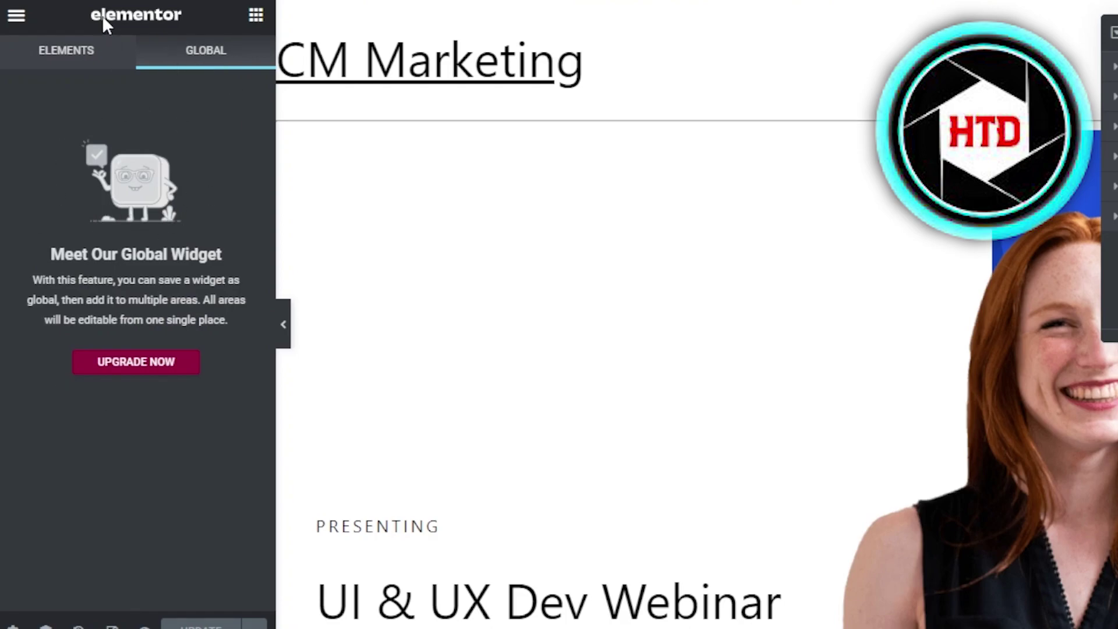
left_click(132, 67)
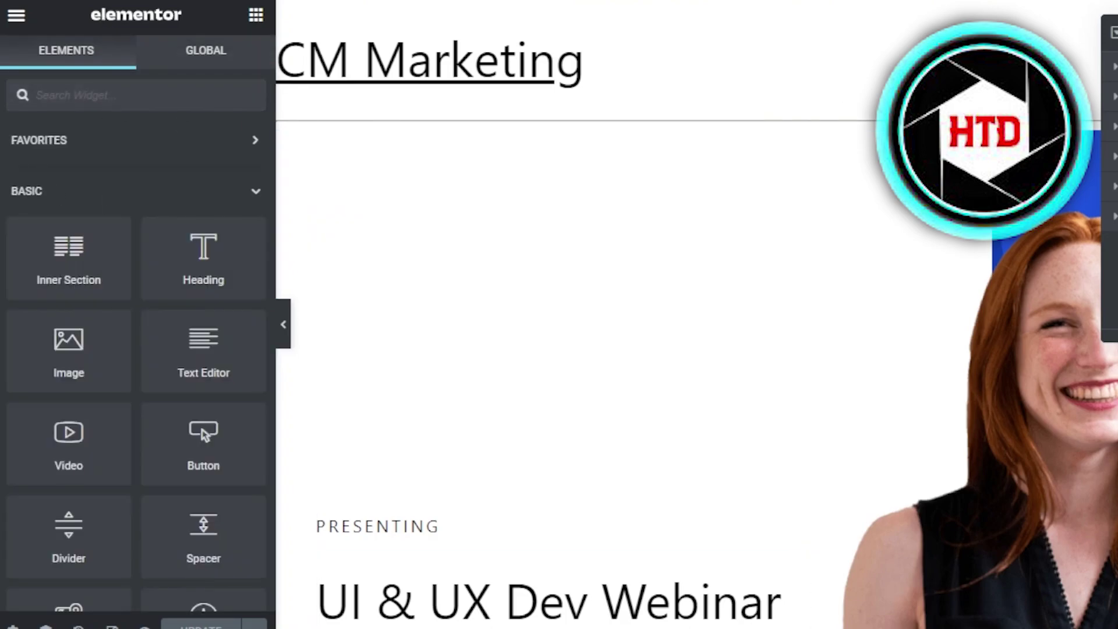
scroll(716, 314, "down", 20)
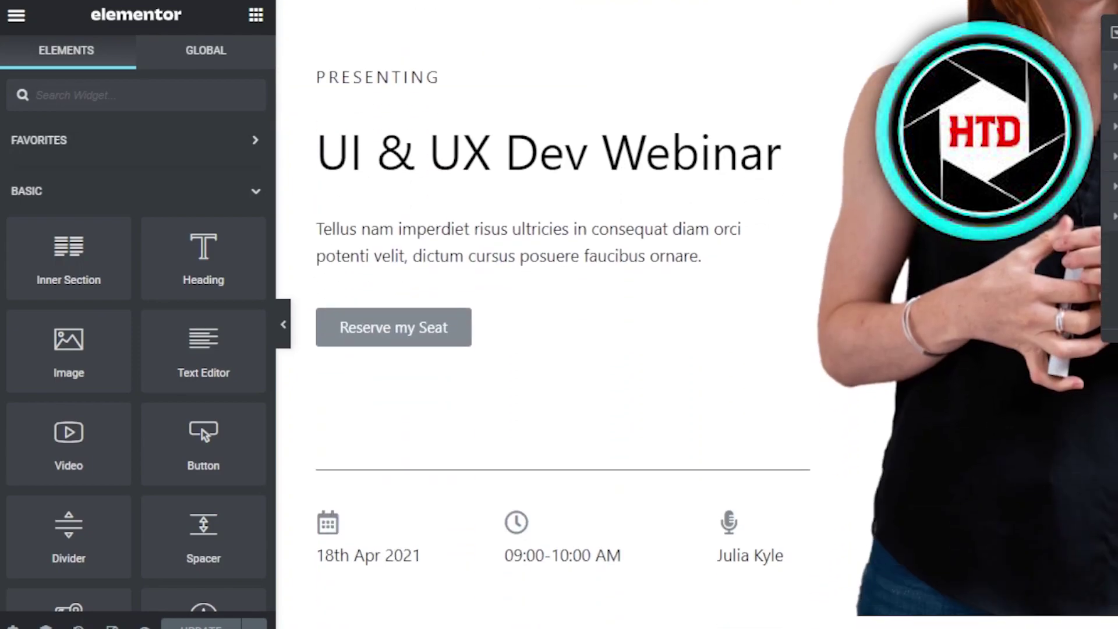
scroll(716, 315, "down", 5)
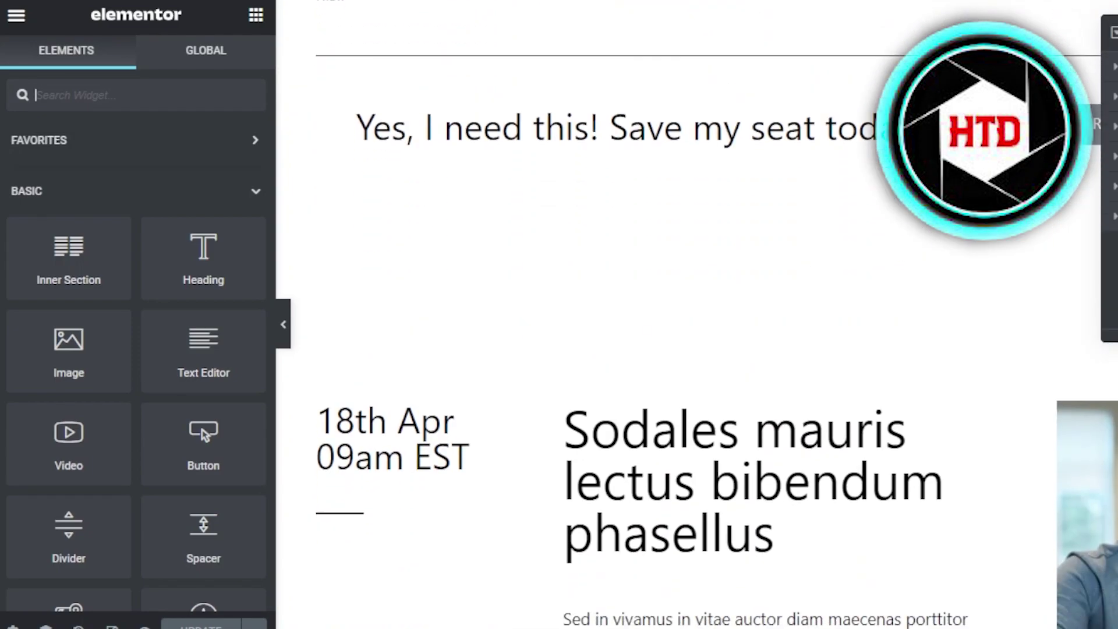
scroll(716, 314, "down", 10)
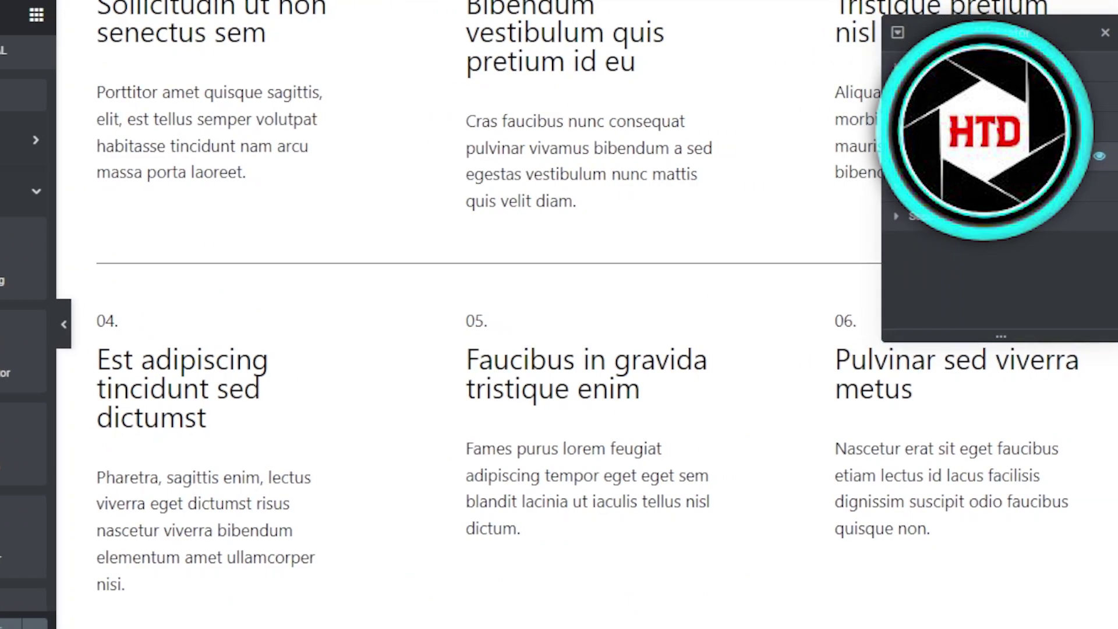
scroll(373, 314, "up", 15)
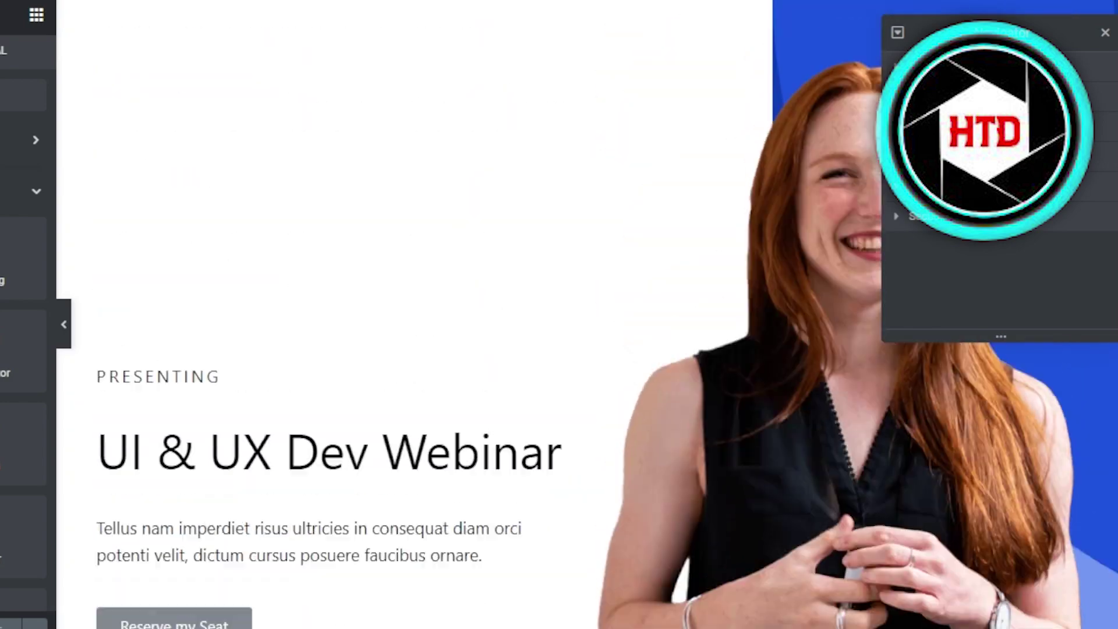
- Rename the hero heading to CM MARKETING and set the paragraph below to 'Join our marketing team.'
scroll(348, 300, "down", 3)
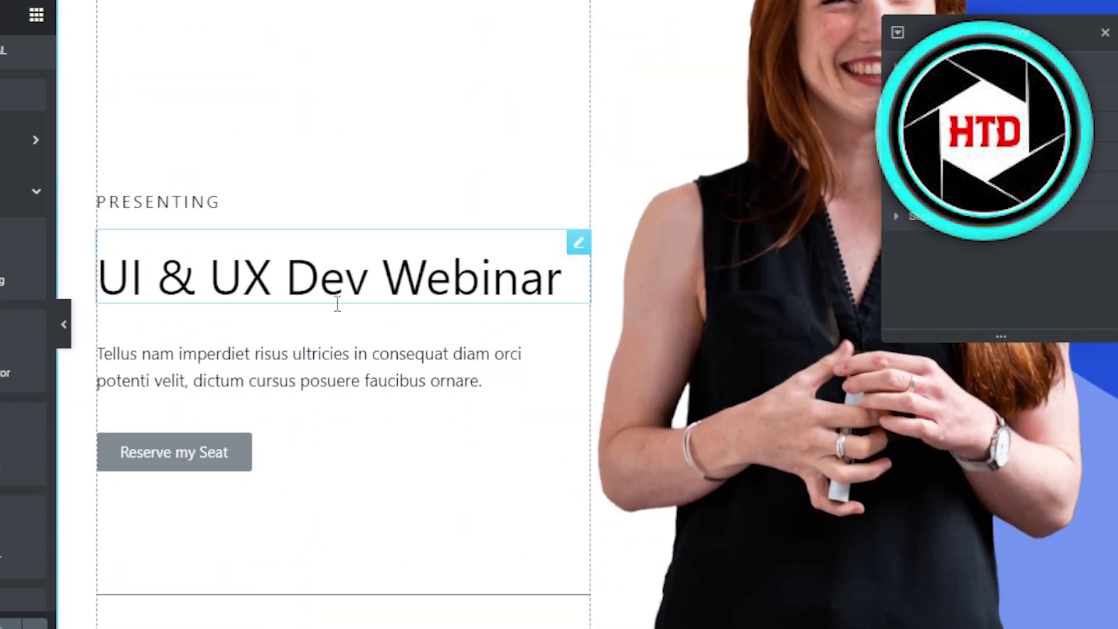
left_click(577, 271)
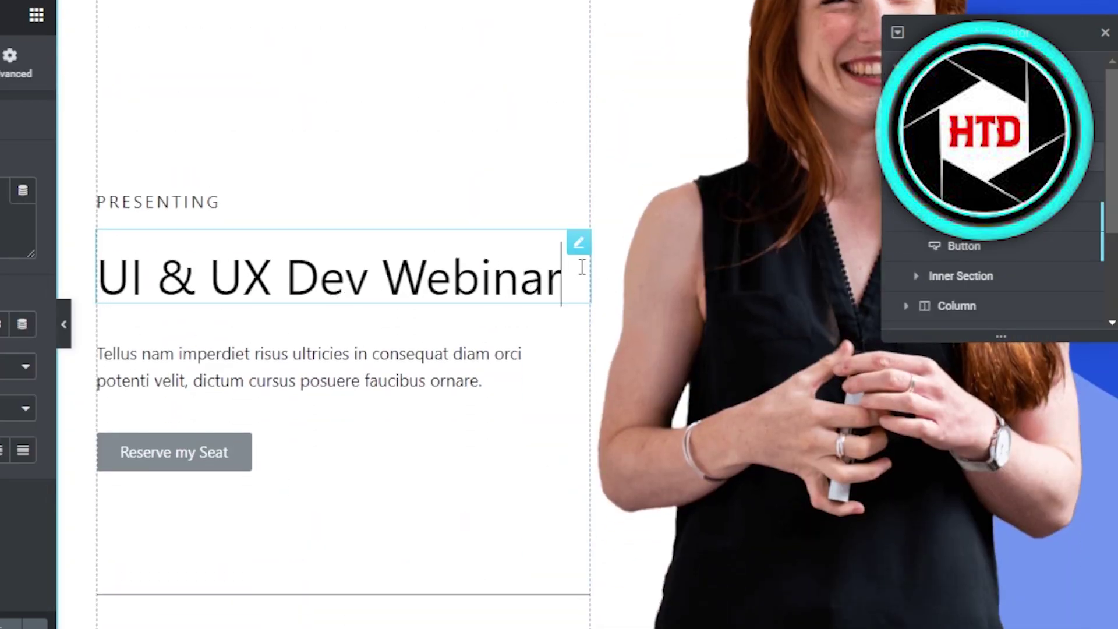
key("BackSpace")
key("BackSpace")
key("BackSpace")
key("BackSpace")
key("BackSpace")
key("BackSpace")
key("BackSpace")
key("BackSpace")
key("BackSpace")
key("BackSpace")
key("BackSpace")
key("BackSpace")
key("BackSpace")
key("BackSpace")
key("BackSpace")
key("BackSpace")
key("BackSpace")
key("BackSpace")
key("BackSpace")
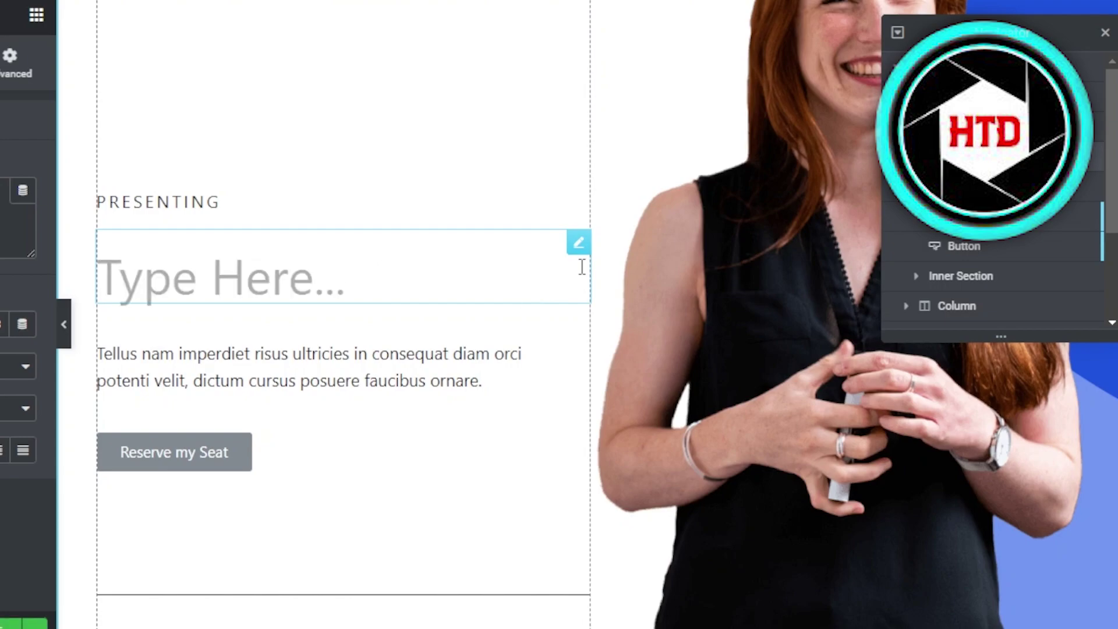
type("CM MARKETING")
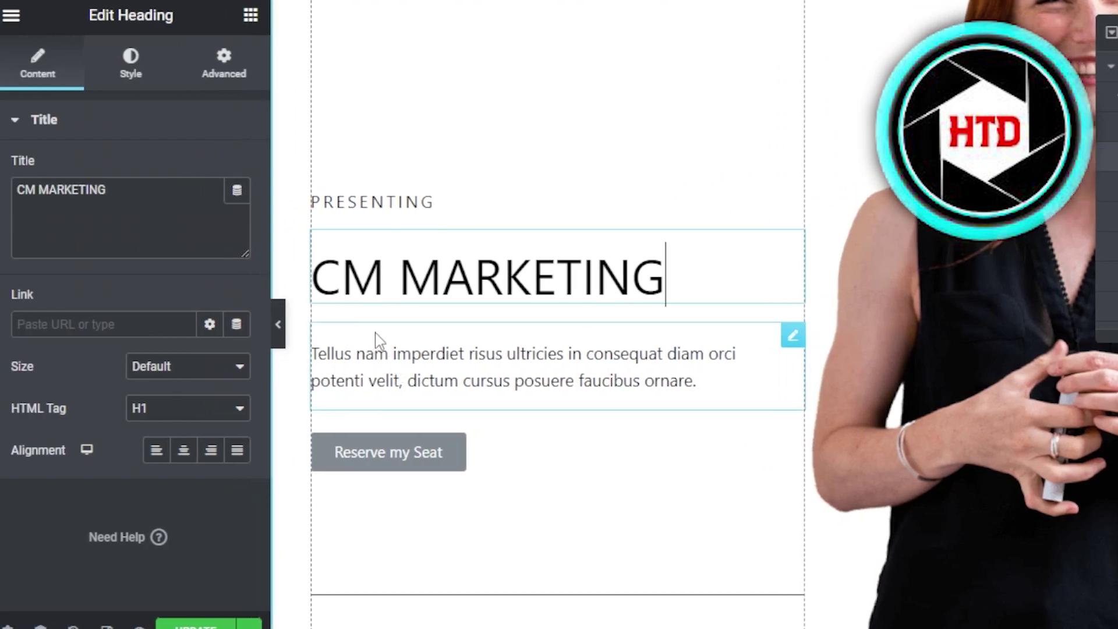
left_click(415, 372)
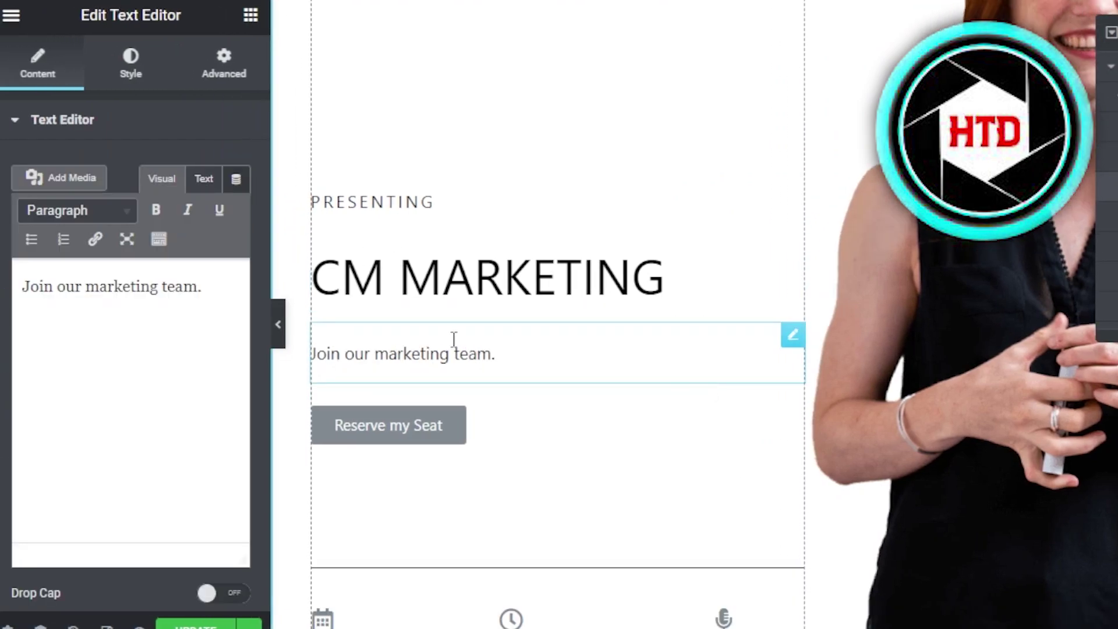
left_click(407, 440)
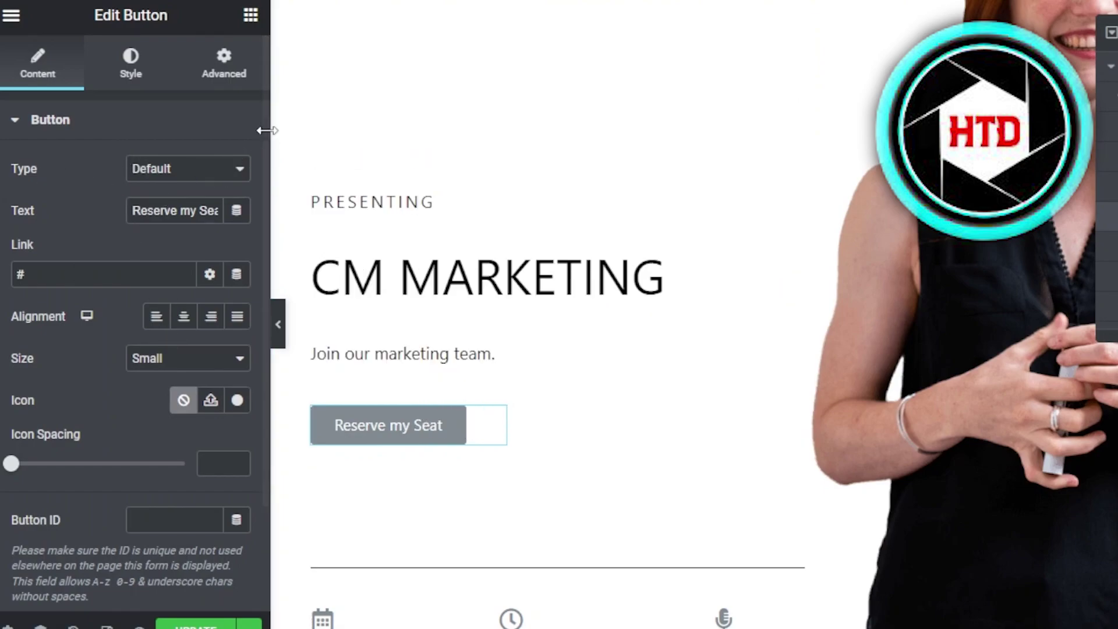
- Change the Reserve my Seat button label to 'click here', keeping the button size Small
left_click(429, 429)
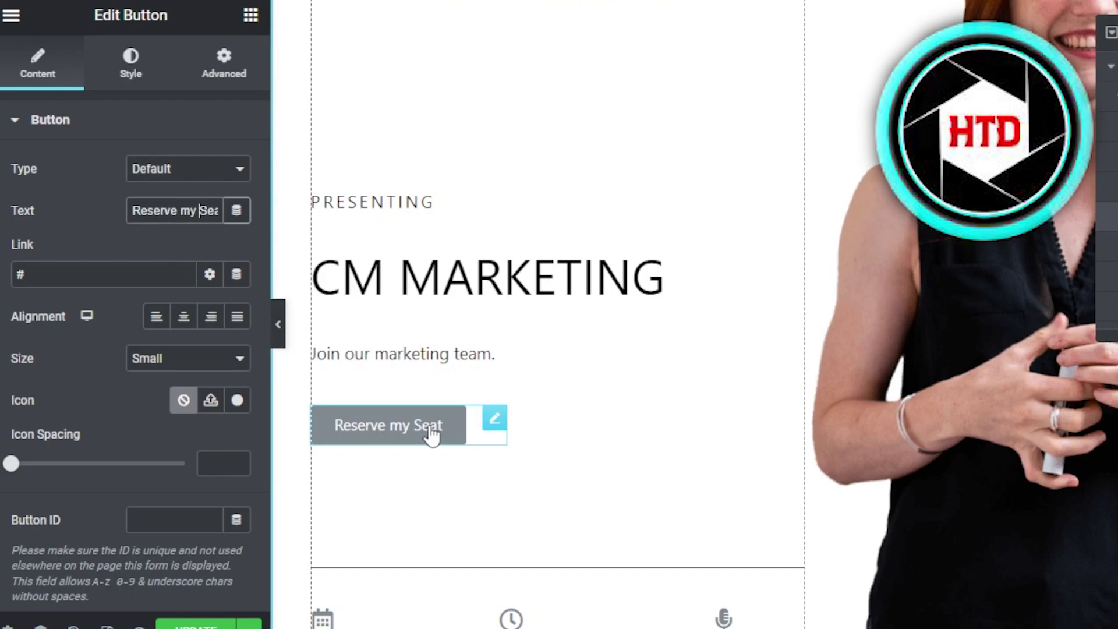
left_click(212, 214)
key("BackSpace")
key("BackSpace")
key("BackSpace")
key("BackSpace")
key("BackSpace")
key("BackSpace")
key("BackSpace")
key("BackSpace")
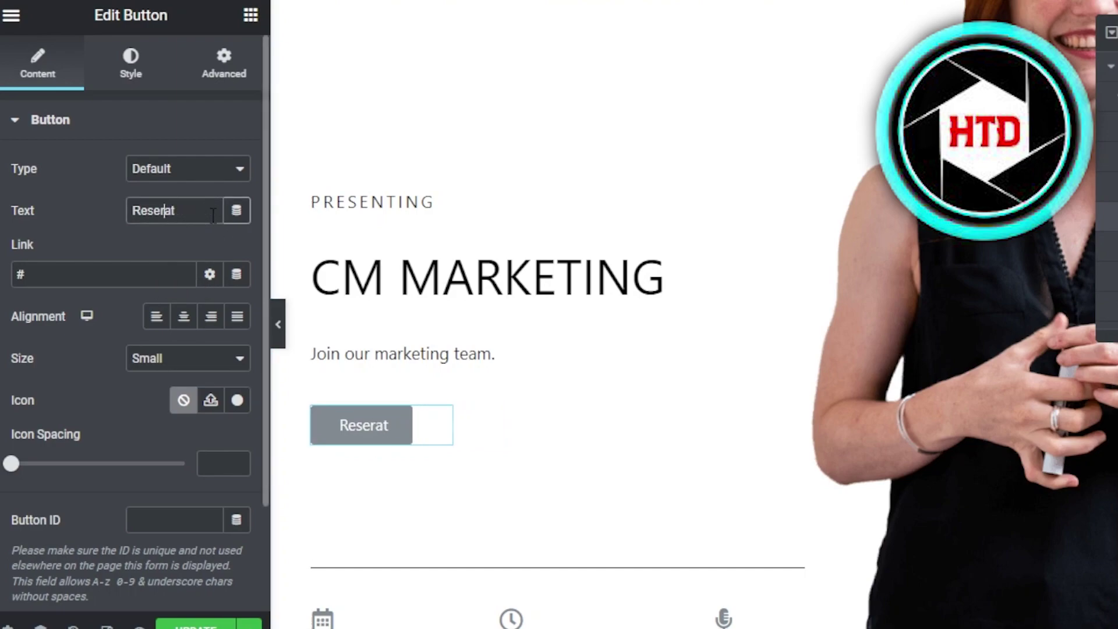
key("BackSpace")
key("BackSpace")
key("BackSpace")
key("BackSpace")
key("BackSpace")
key("BackSpace")
key("BackSpace")
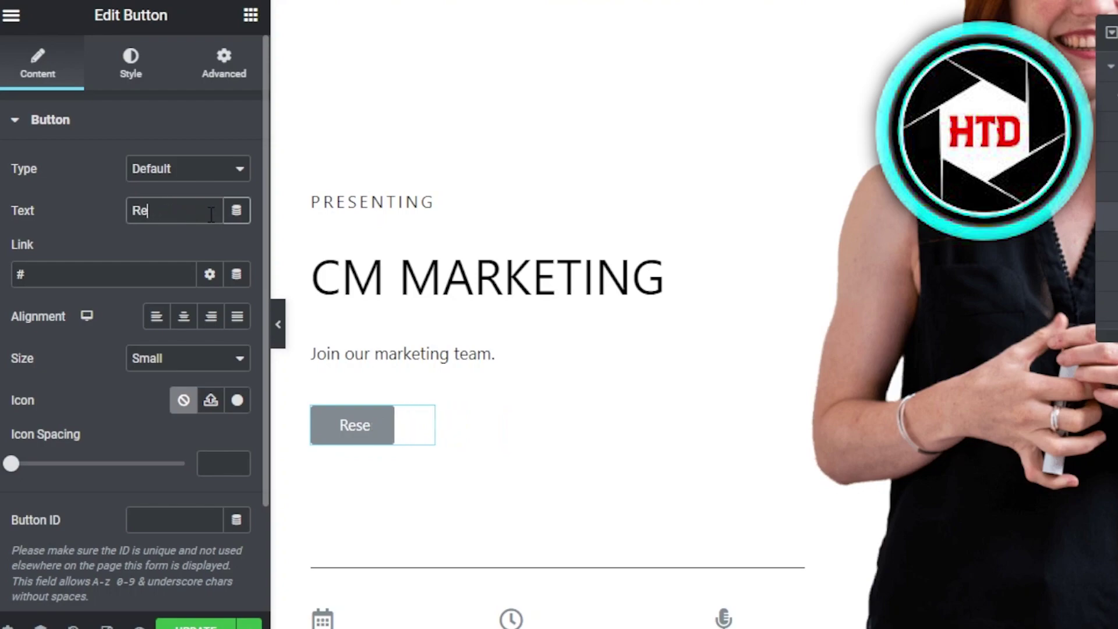
type("v")
key("BackSpace")
type("click here")
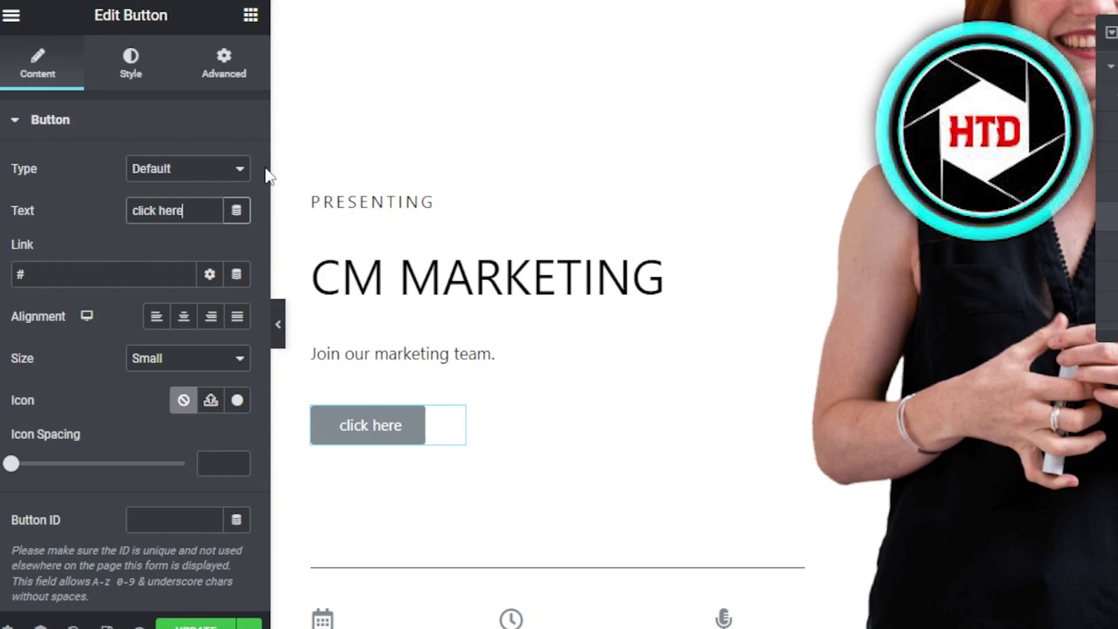
scroll(154, 305, "down", 2)
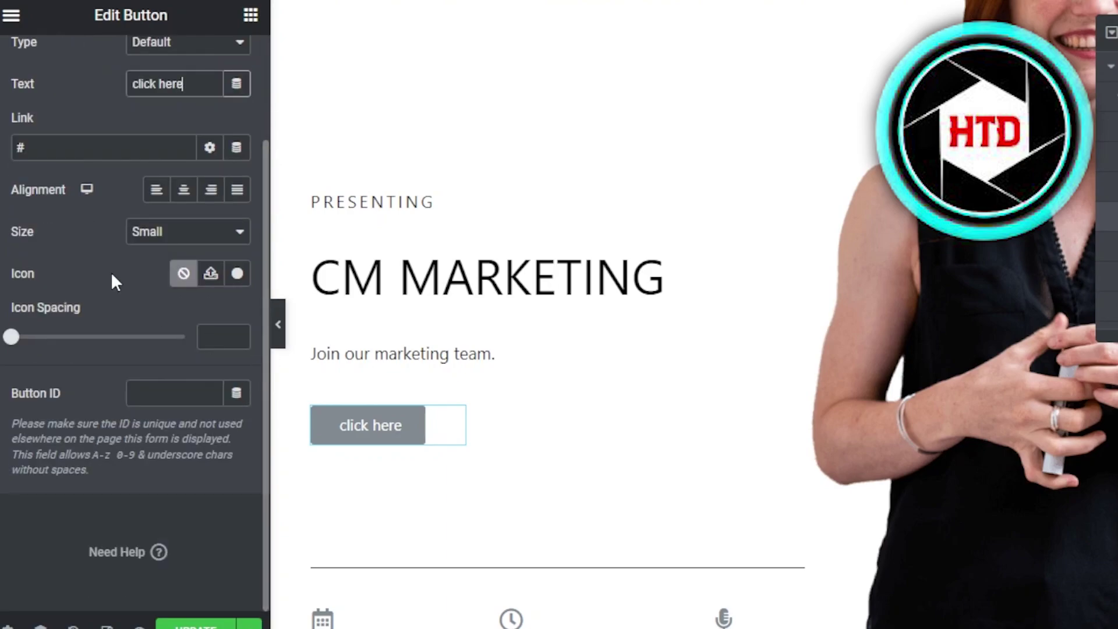
left_click(187, 238)
left_click(166, 272)
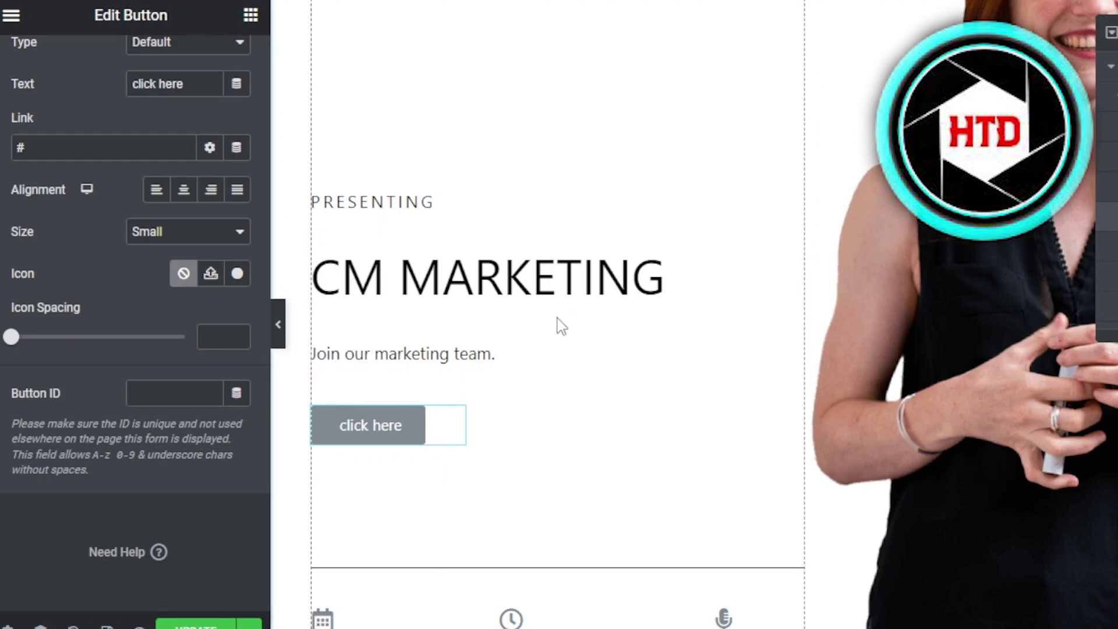
scroll(446, 86, "down", 7)
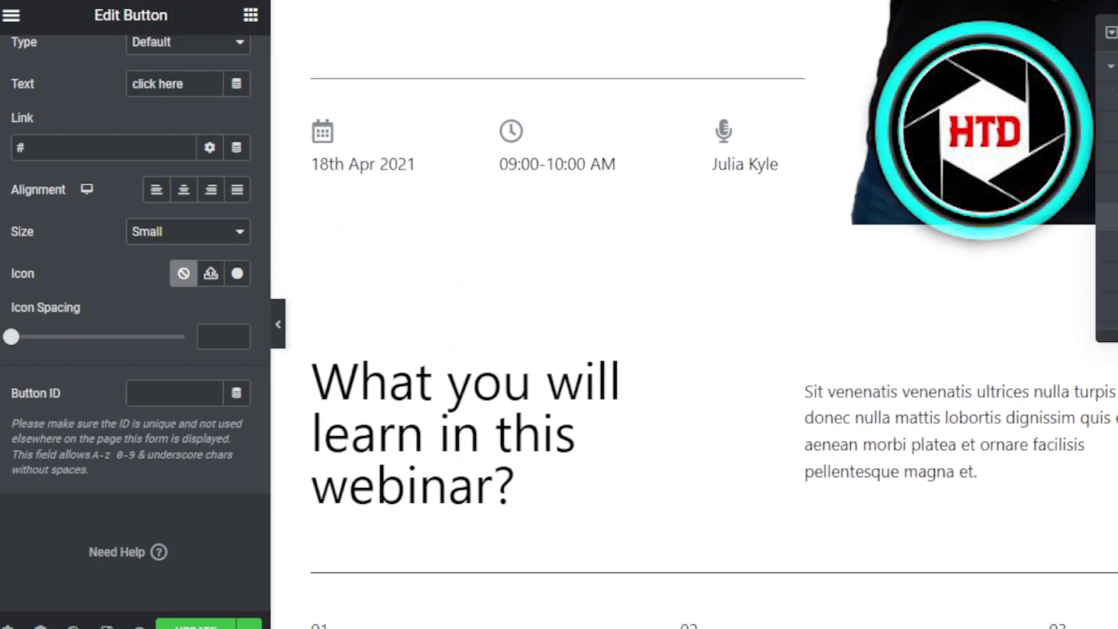
- Delete the date, time and speaker row under the button, then select the woman's hero photo
left_click(377, 132)
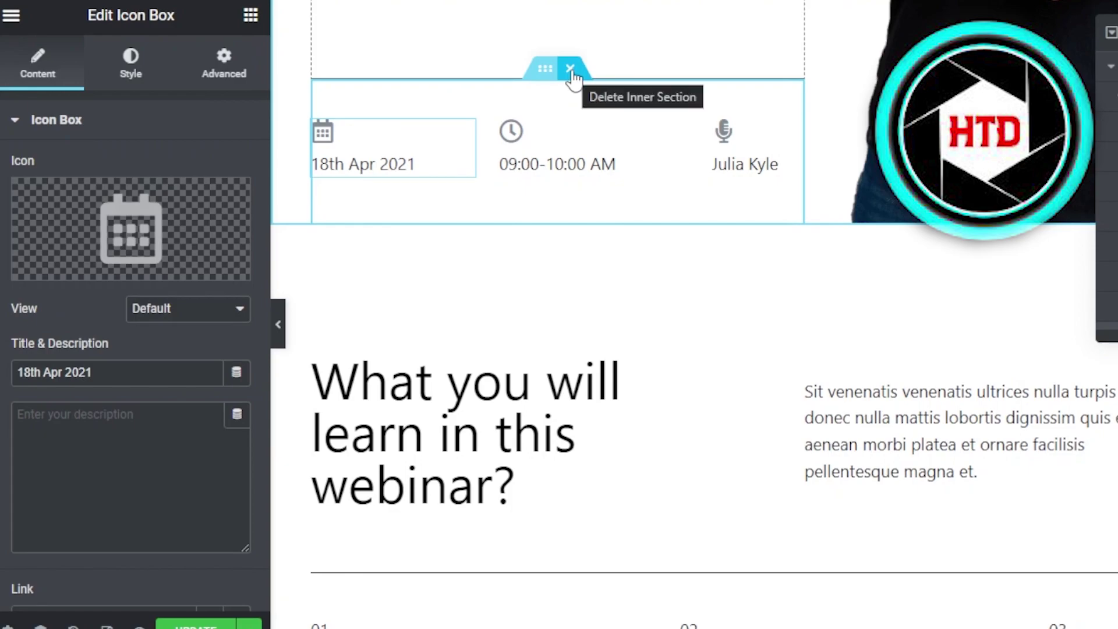
left_click(571, 70)
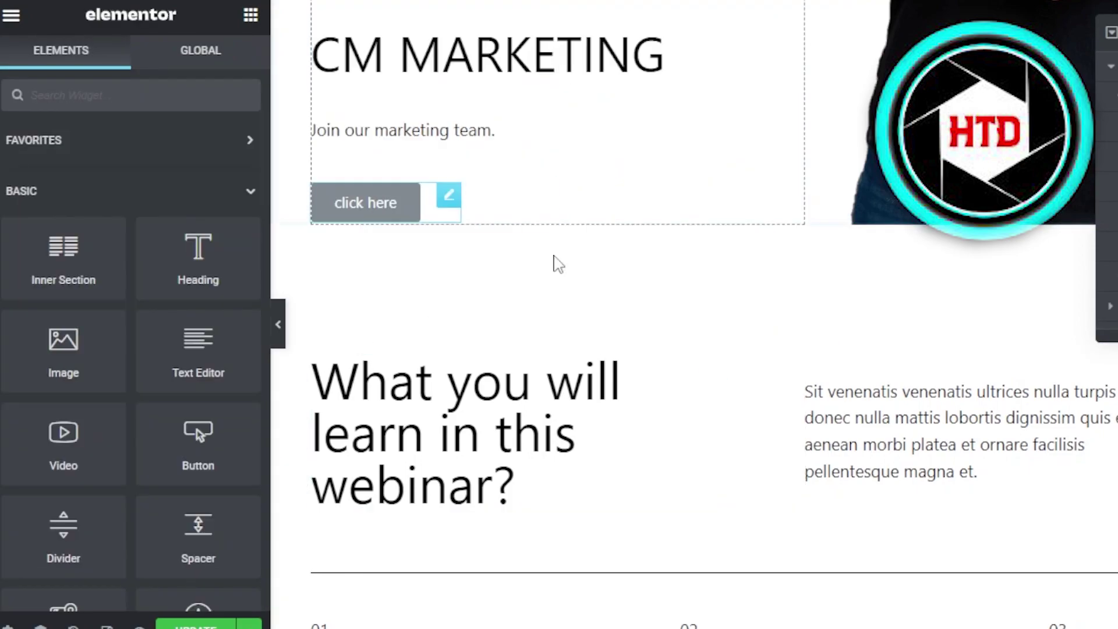
scroll(888, 153, "up", 8)
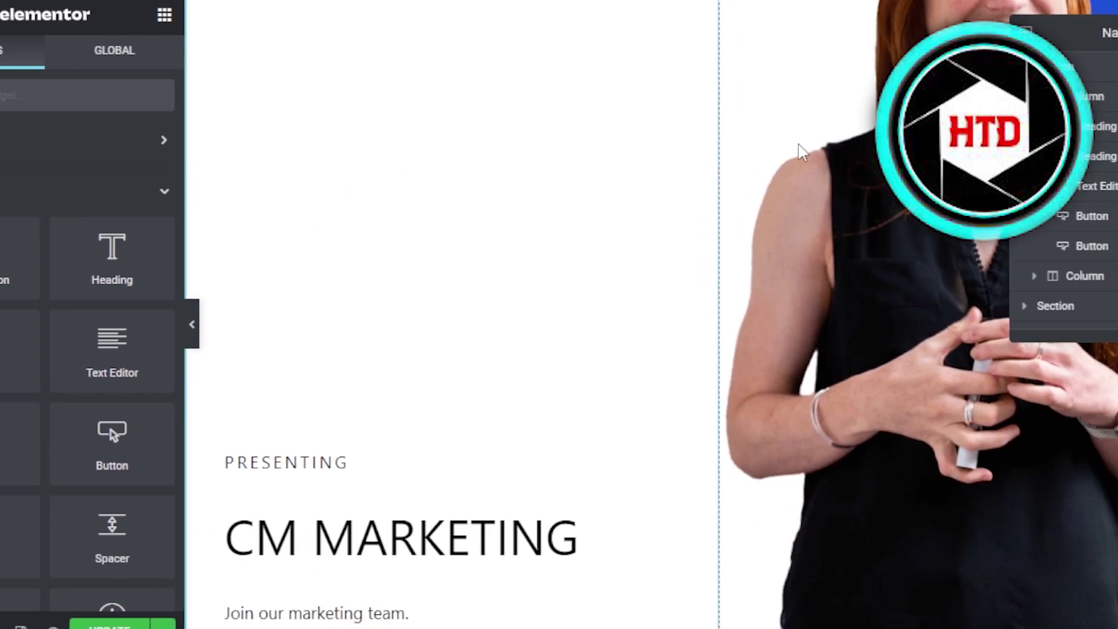
left_click(802, 153)
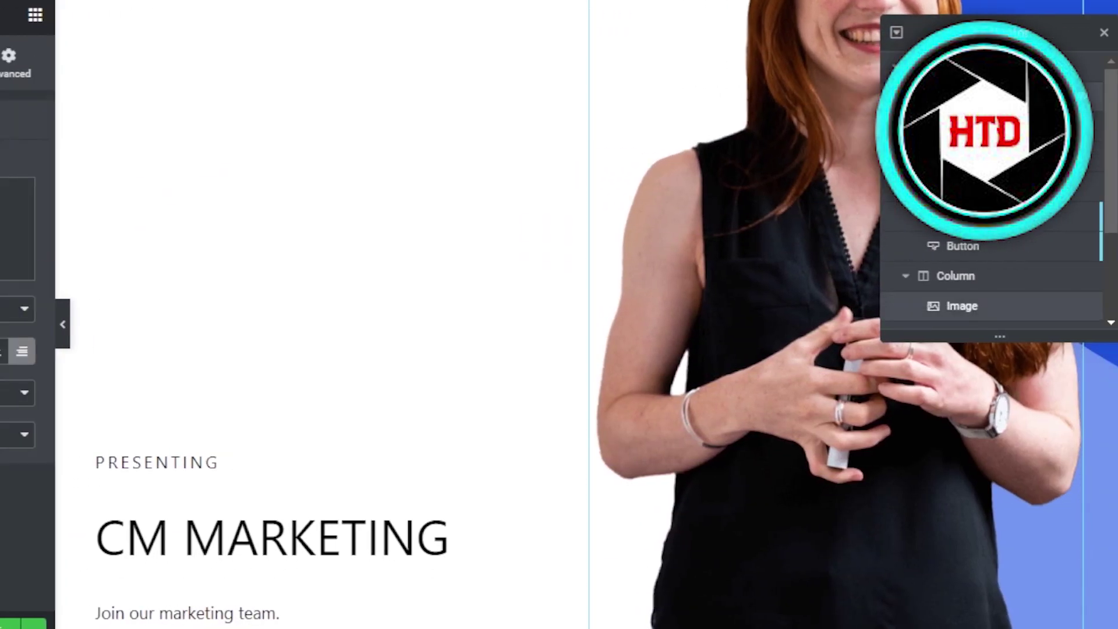
scroll(582, 349, "up", 5)
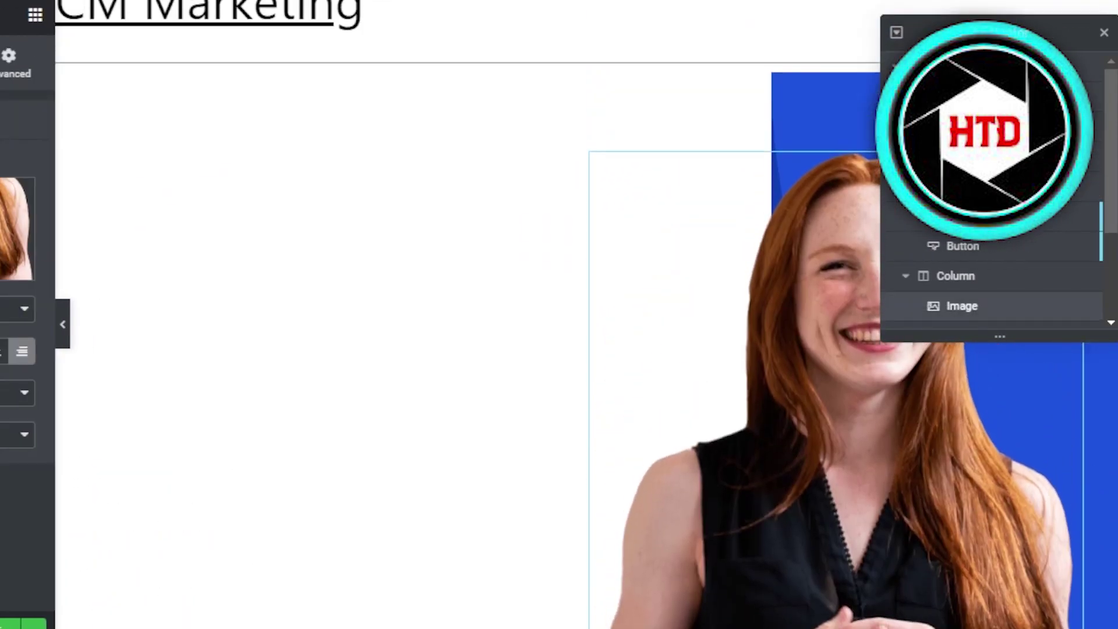
scroll(582, 349, "down", 10)
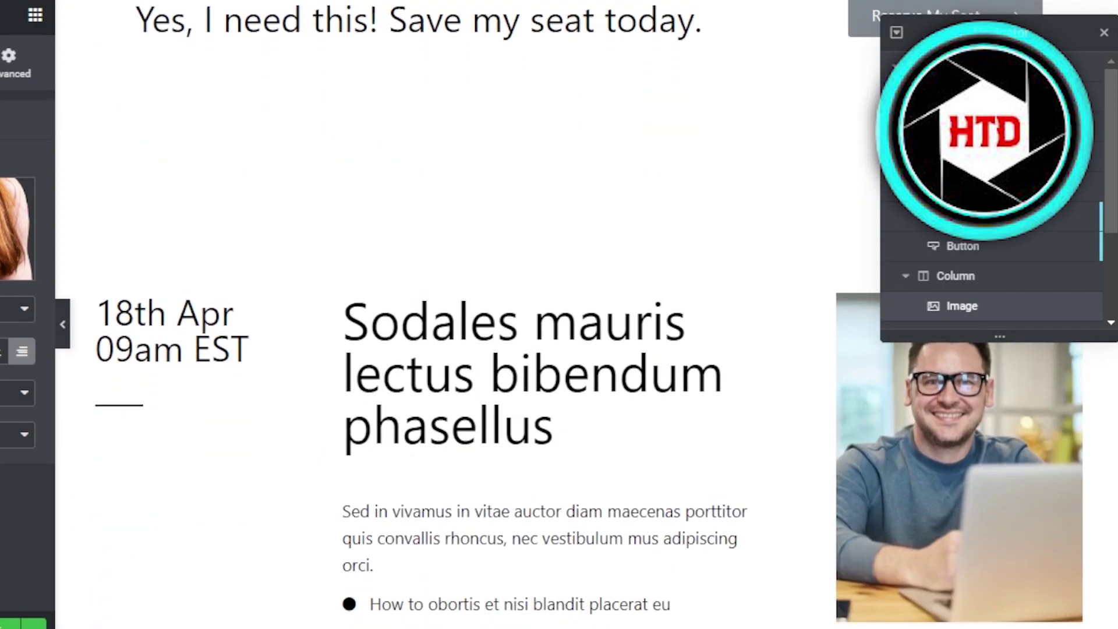
scroll(582, 350, "up", 10)
scroll(636, 220, "up", 1)
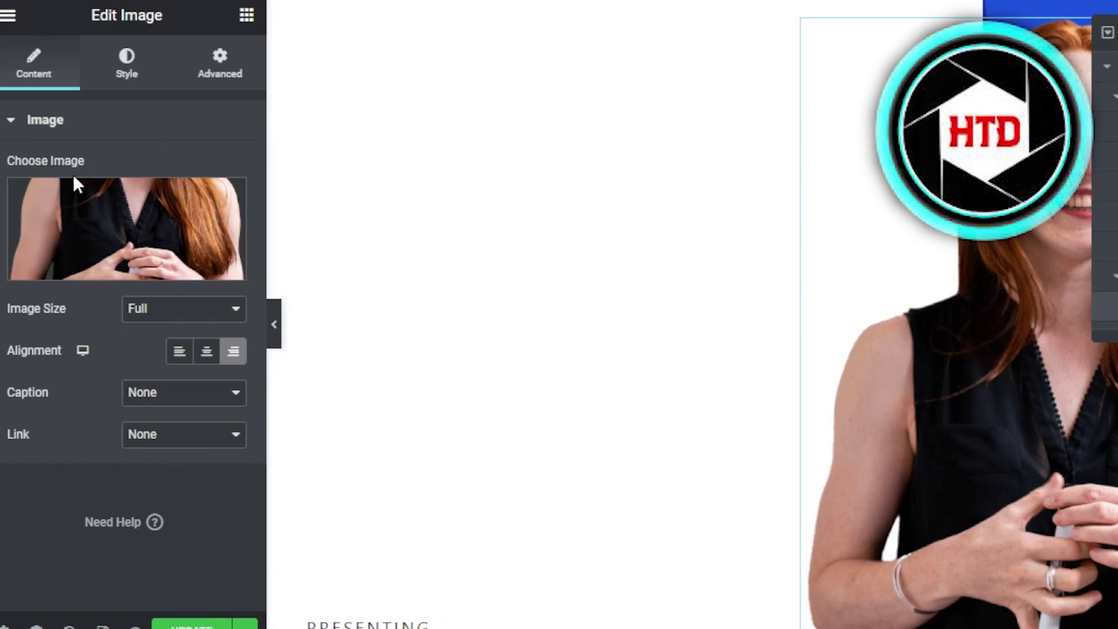
- Swap the woman's photo for a free stock image of two people meeting at a laptop
left_click(84, 225)
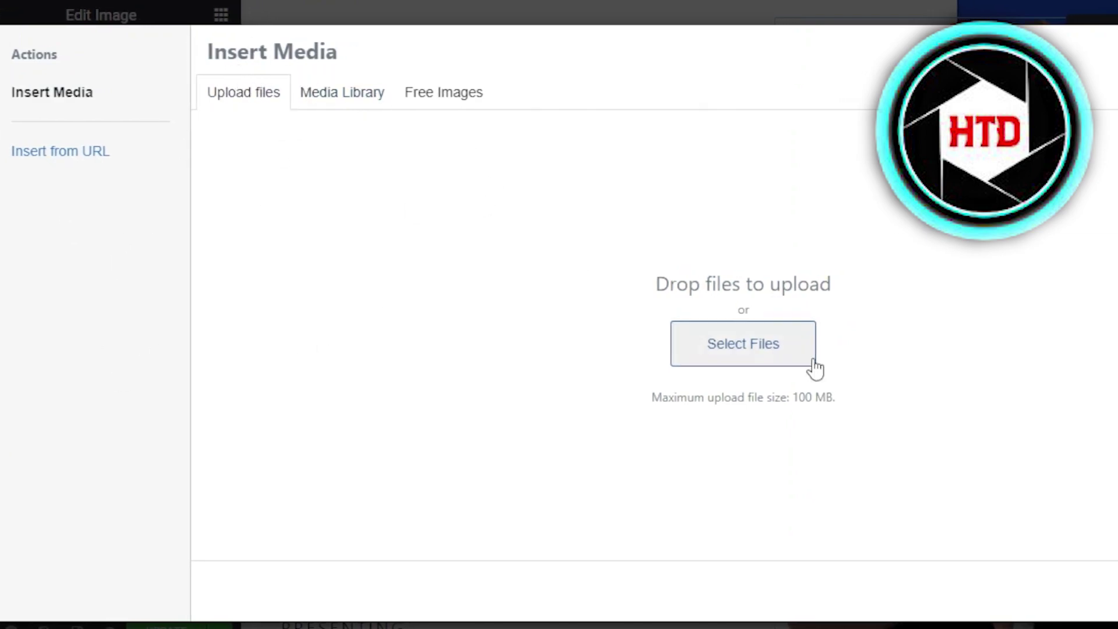
left_click(457, 96)
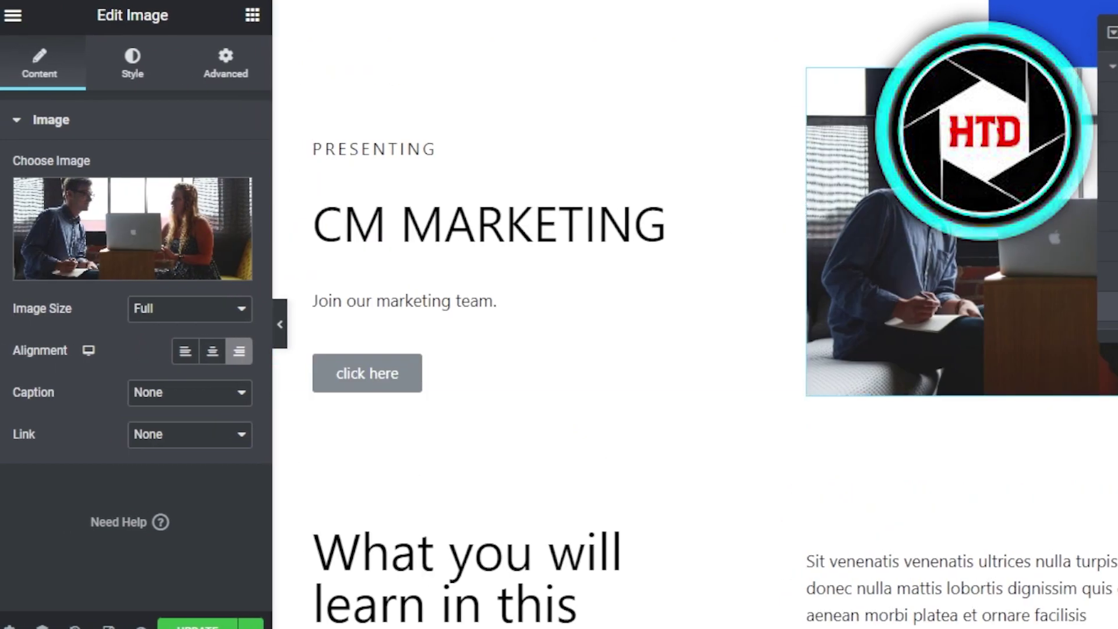
key("ctrl+i")
- Close the Navigator panel and try repositioning the click here button in the hero
left_click_drag(811, 42, 436, 122)
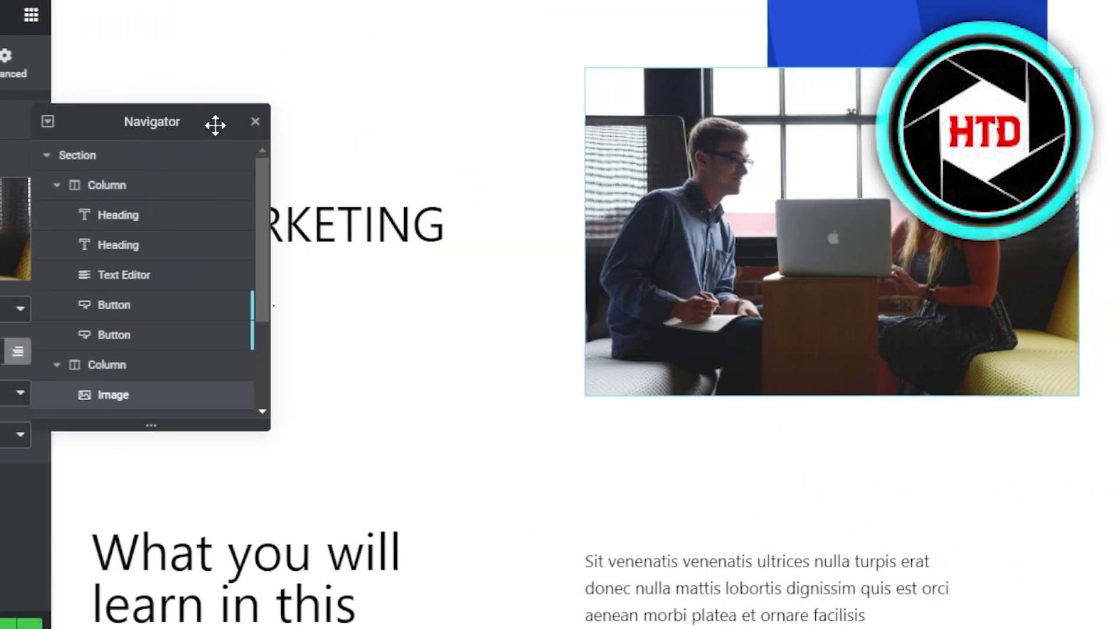
left_click(478, 120)
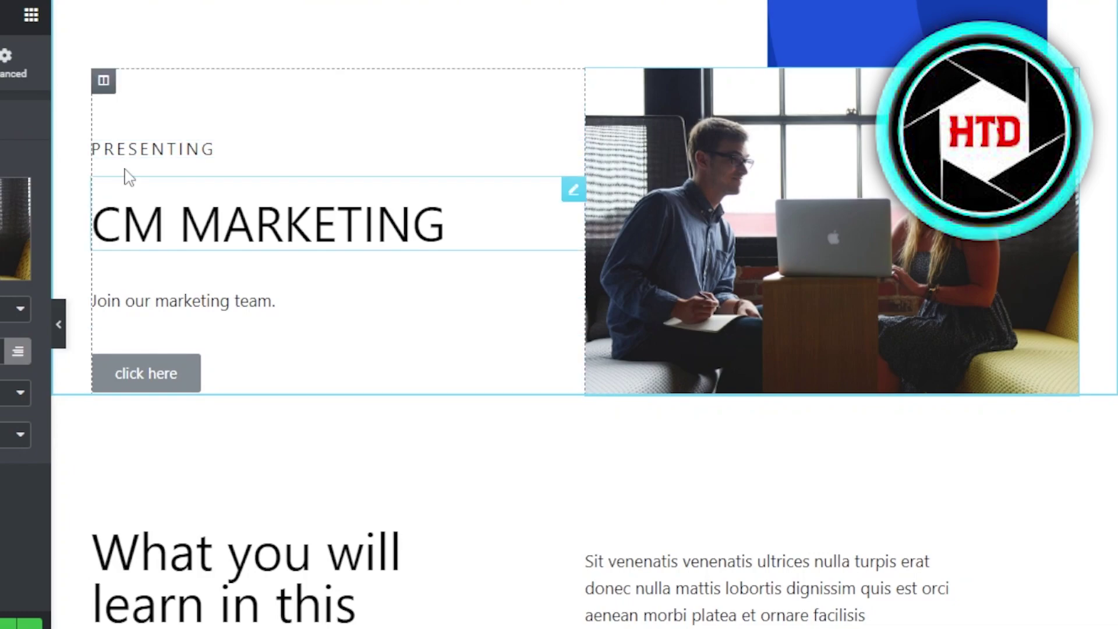
left_click(224, 147)
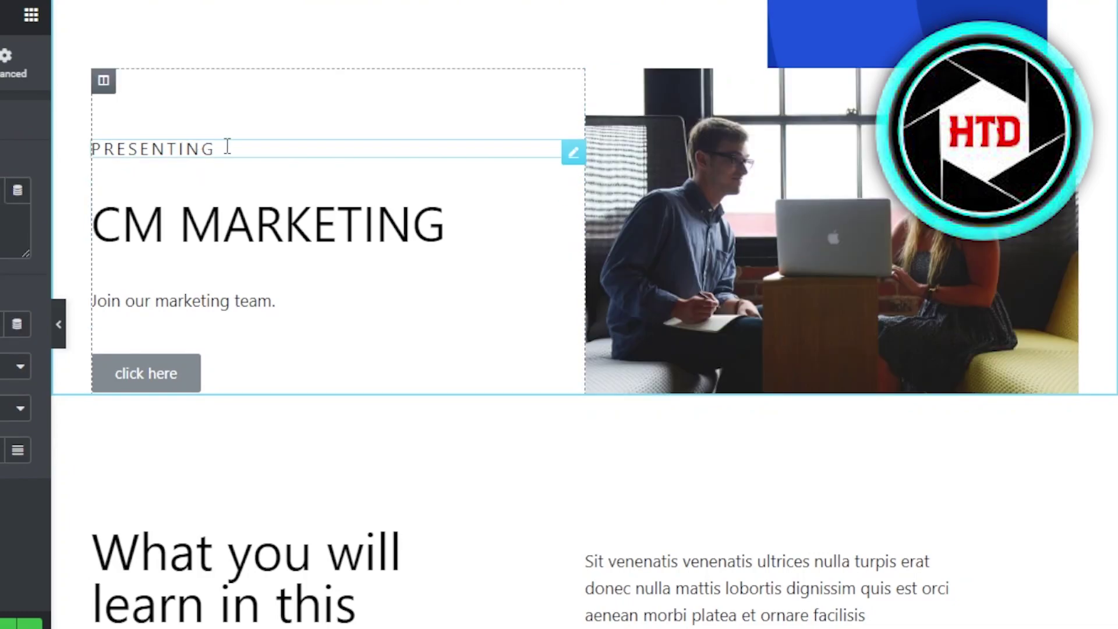
left_click_drag(162, 375, 303, 319)
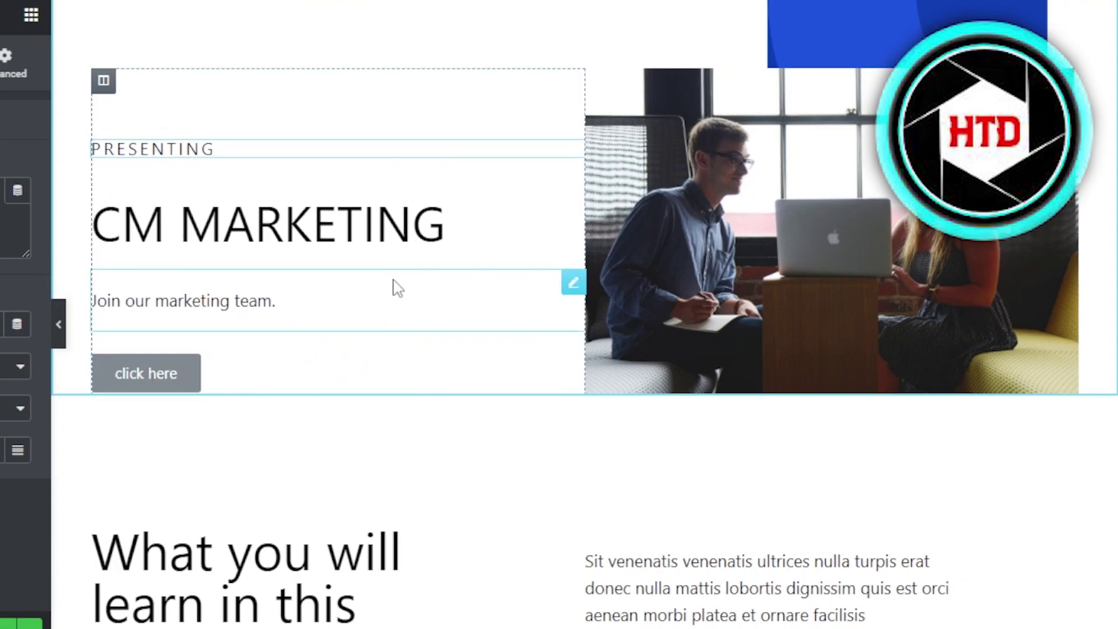
- Scroll down to the 18th Apr 09am EST 'Sodales mauris lectus bibendum phasellus' session
scroll(565, 268, "up", 2)
scroll(565, 268, "down", 3)
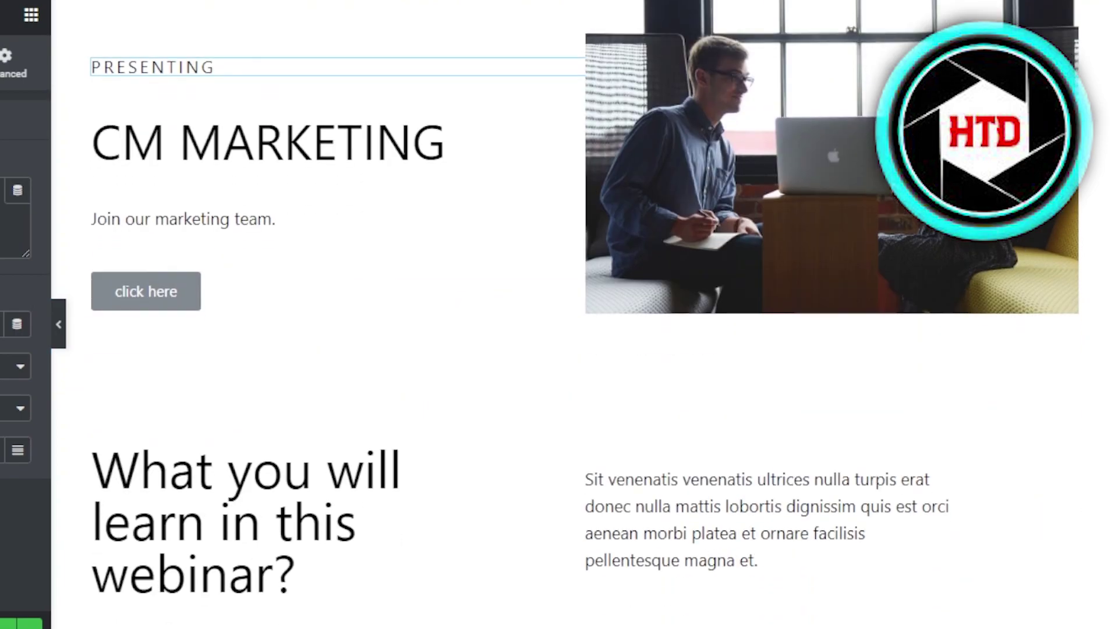
scroll(565, 268, "up", 2)
scroll(564, 268, "down", 8)
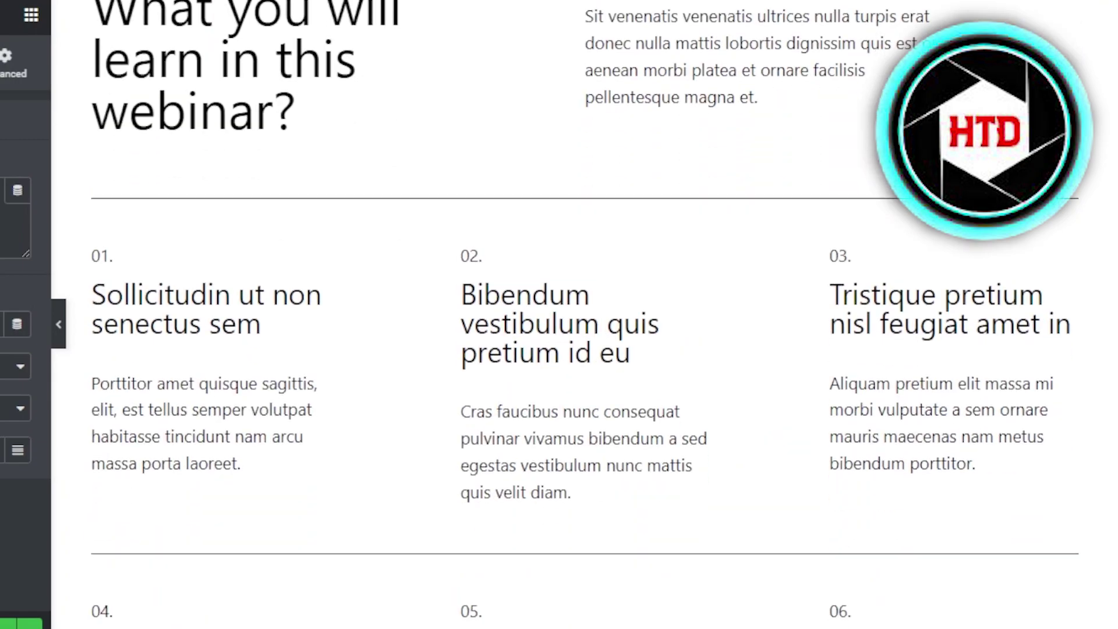
scroll(565, 267, "up", 1)
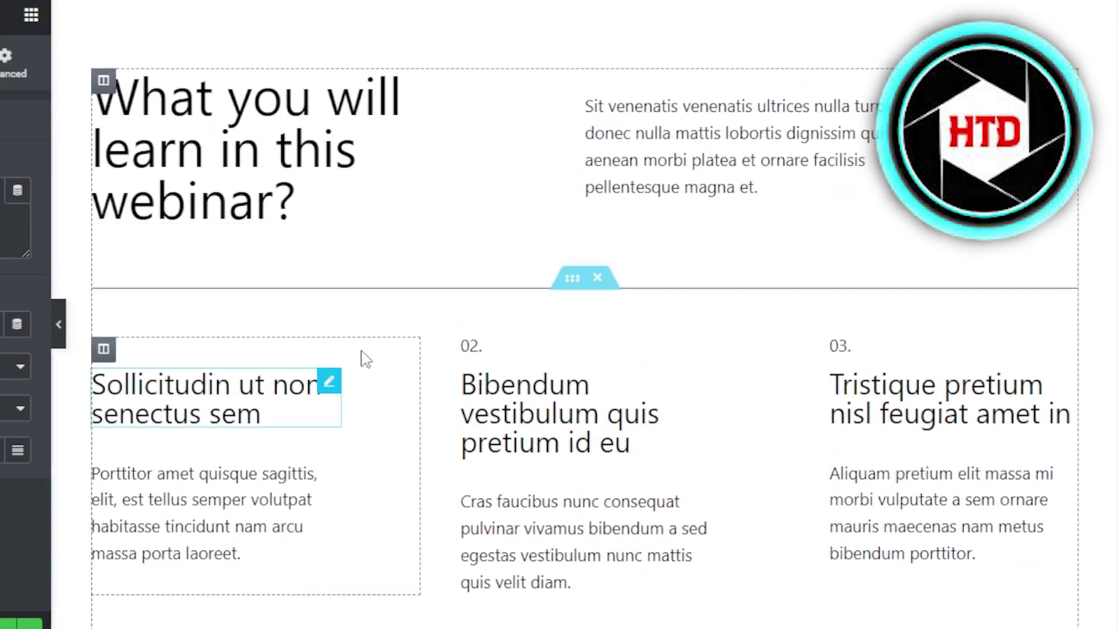
scroll(1087, 255, "down", 15)
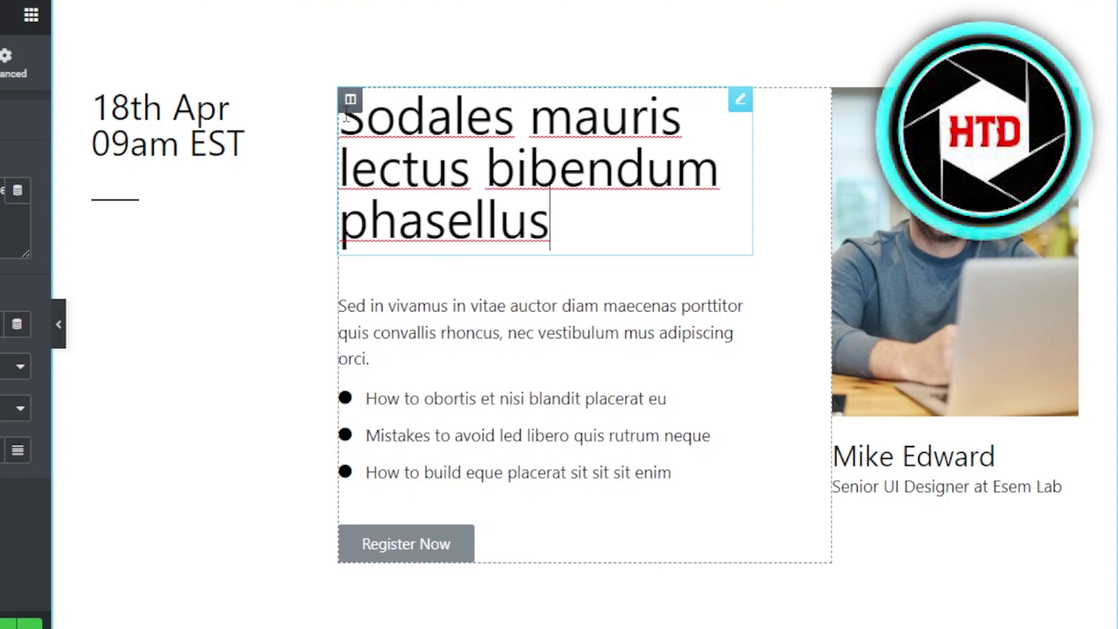
- Replace the 18th Apr session heading text with the word TEAM
left_click_drag(345, 113, 558, 207)
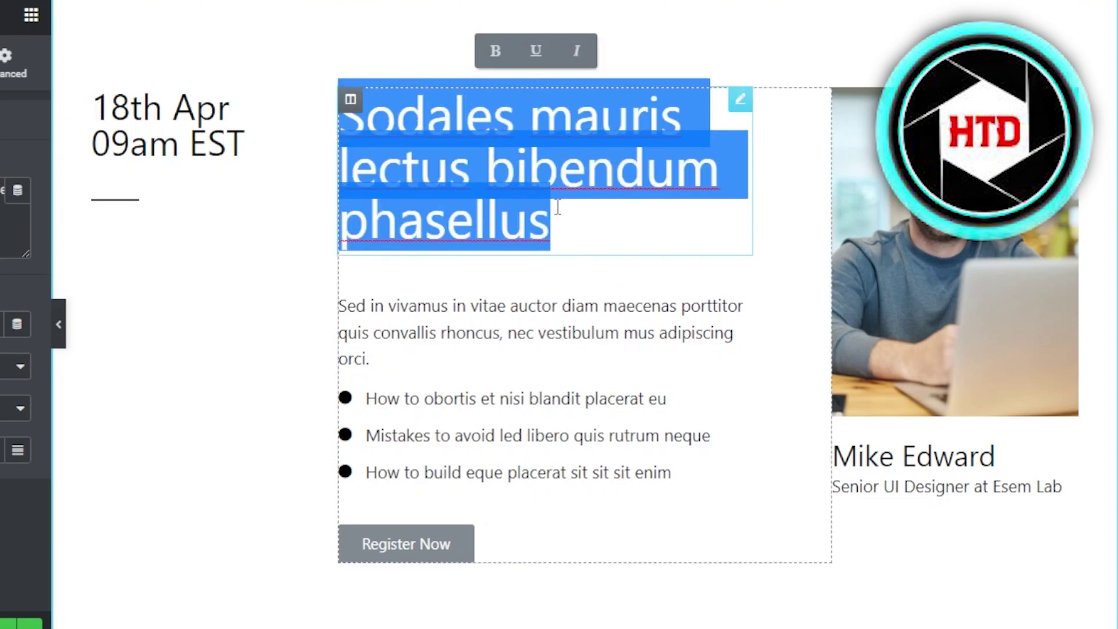
key("BackSpace")
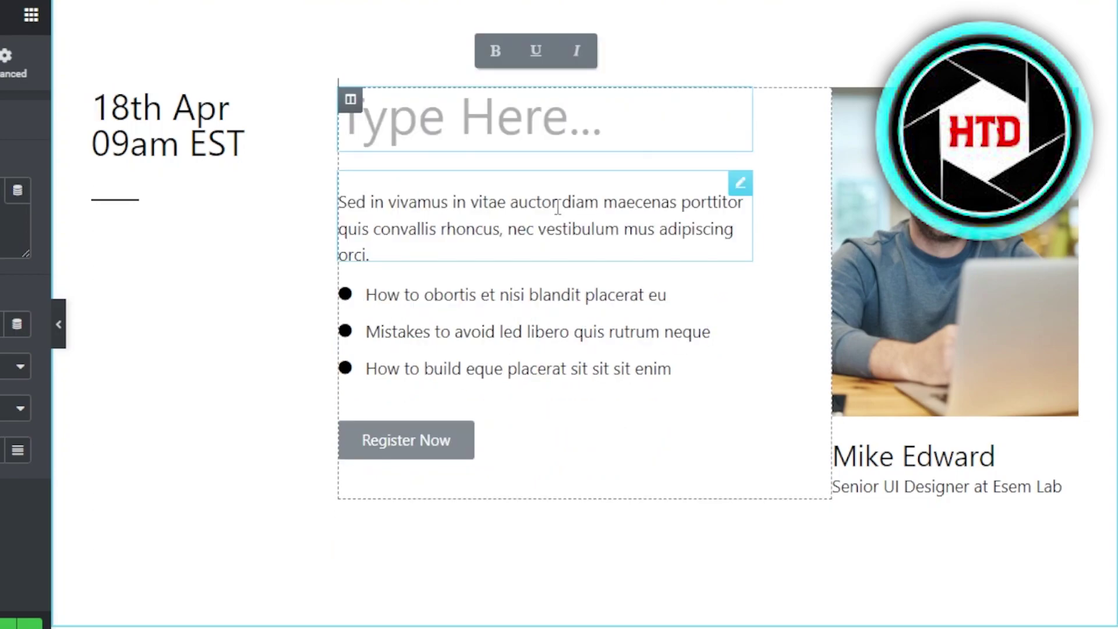
type("tea")
key("BackSpace")
key("BackSpace")
key("BackSpace")
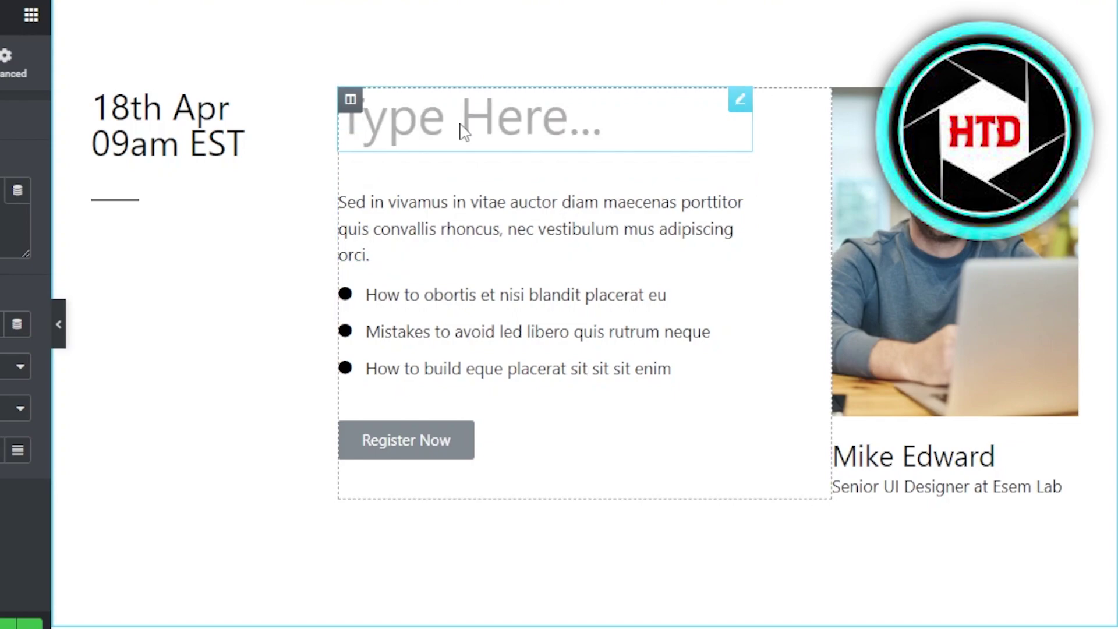
type("TEAM")
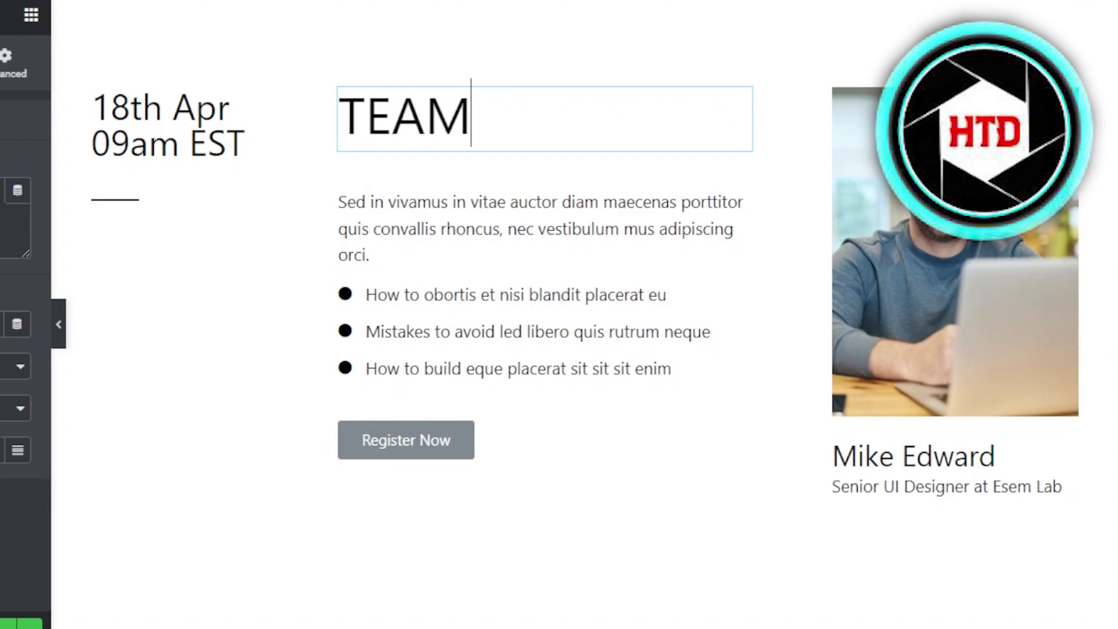
scroll(698, 349, "down", 8)
scroll(524, 408, "up", 7)
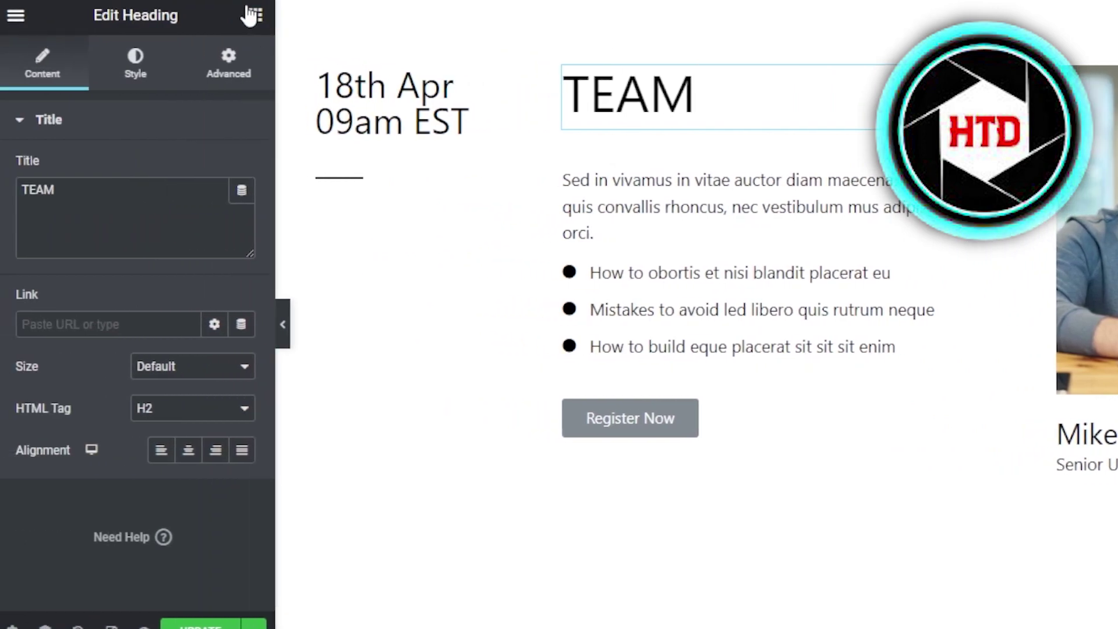
- Show the widget library and drag a Video widget below the speaker section
left_click(256, 18)
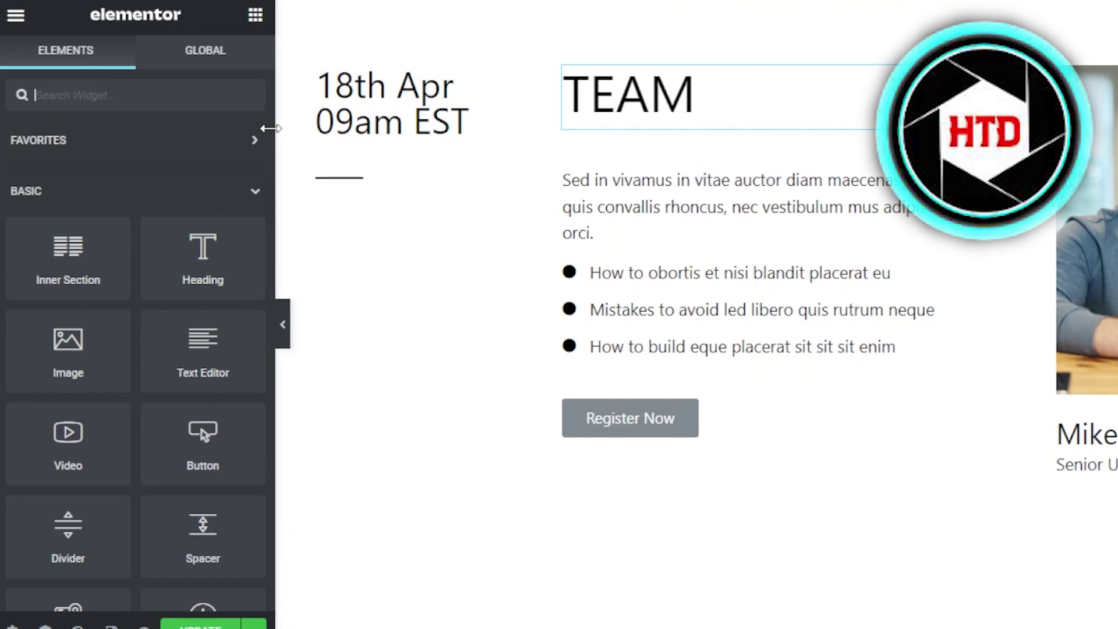
left_click_drag(59, 451, 625, 541)
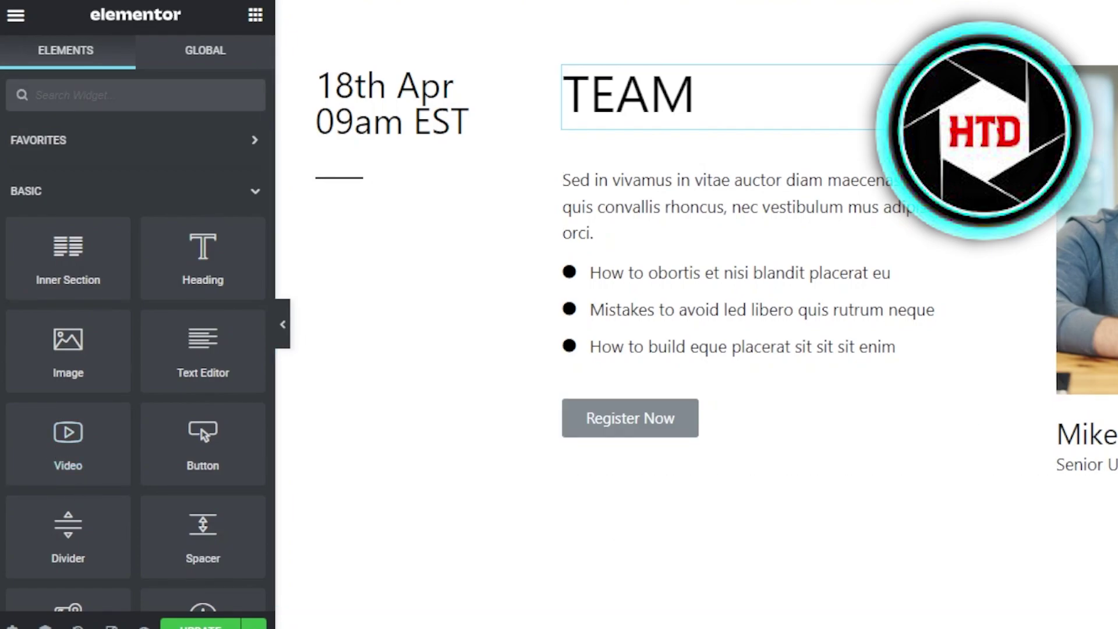
scroll(698, 349, "down", 11)
scroll(698, 349, "up", 8)
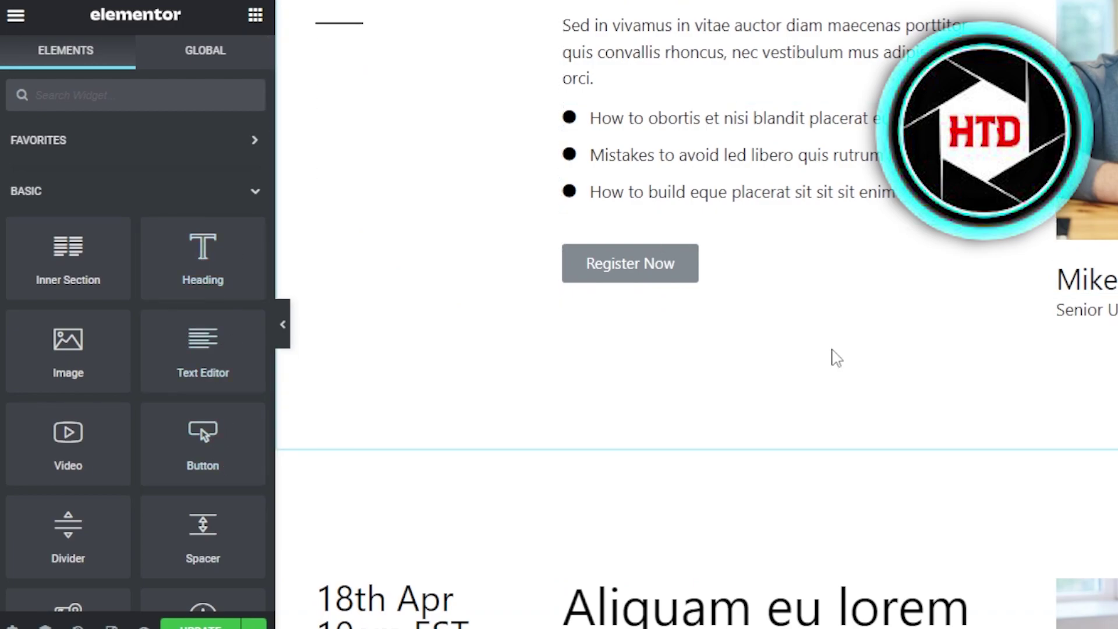
scroll(699, 349, "down", 8)
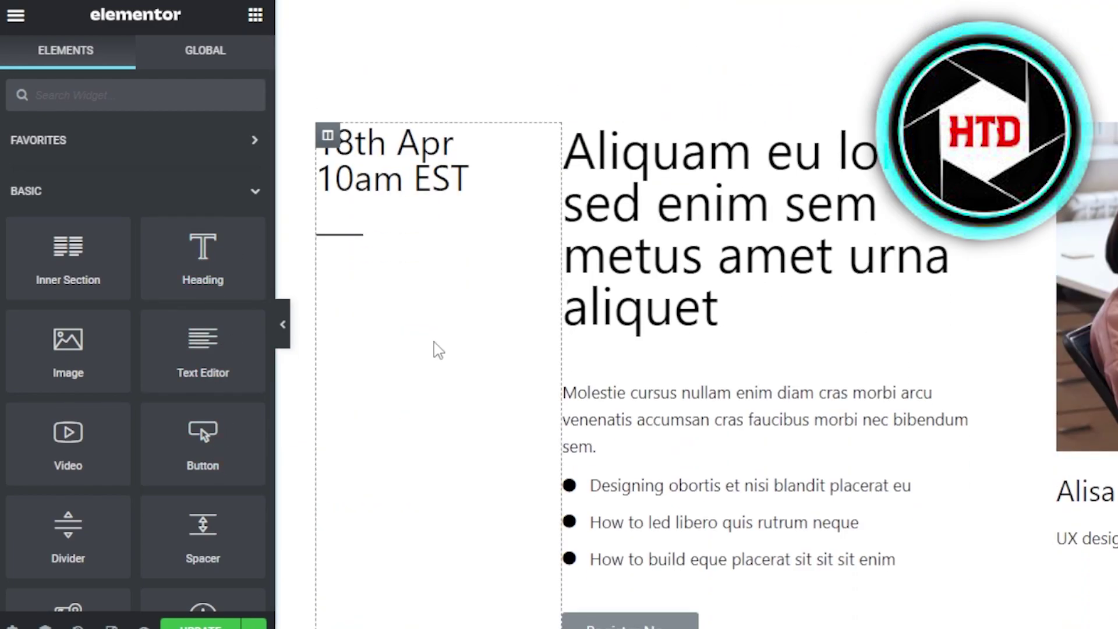
- Drag a Divider widget into place under the 10am EST date
left_click_drag(65, 545, 8, 382)
left_click_drag(115, 501, 93, 534)
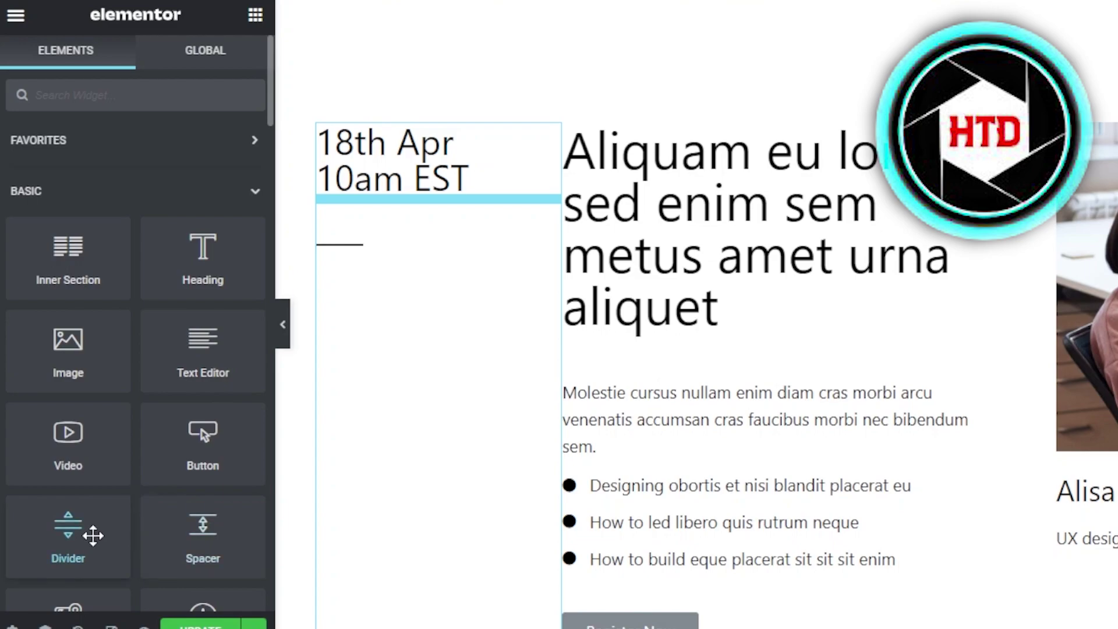
scroll(696, 343, "down", 10)
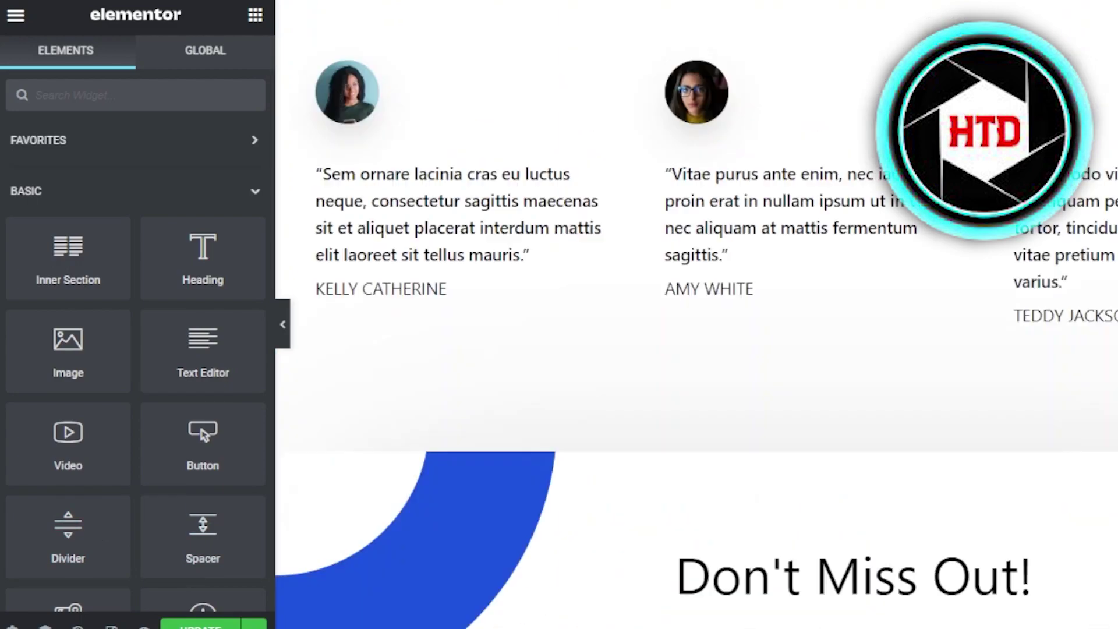
scroll(697, 343, "up", 15)
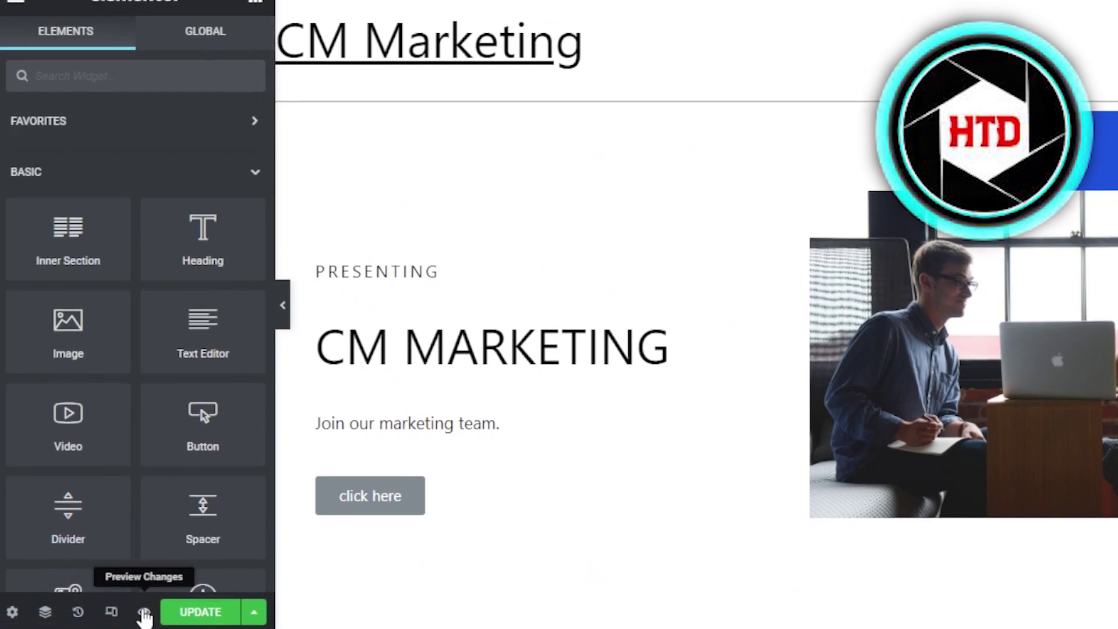
left_click(145, 612)
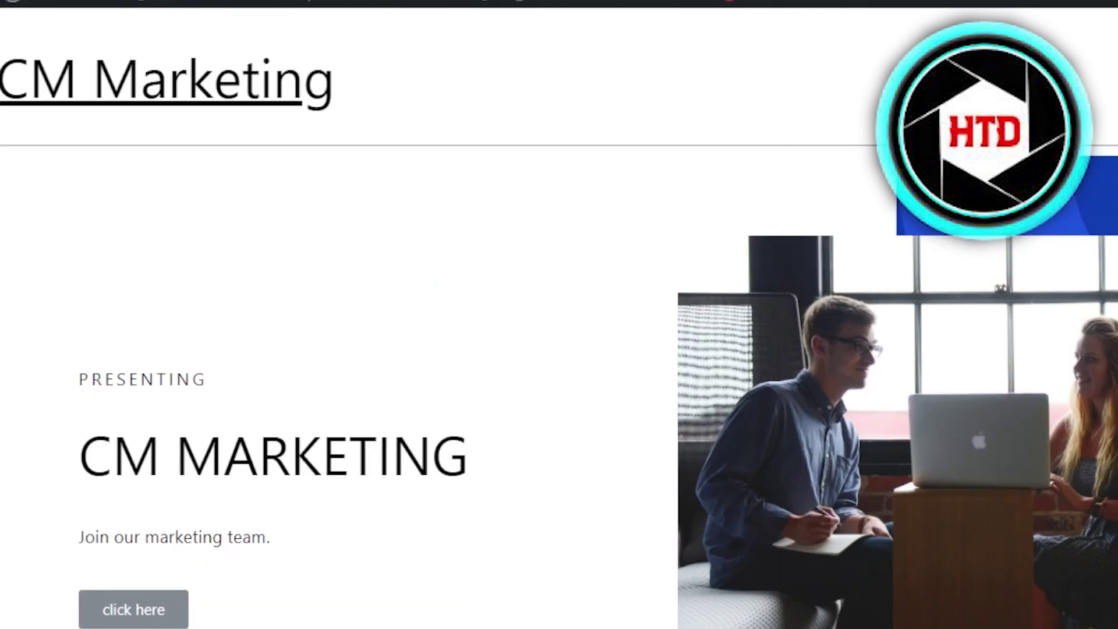
scroll(559, 315, "down", 10)
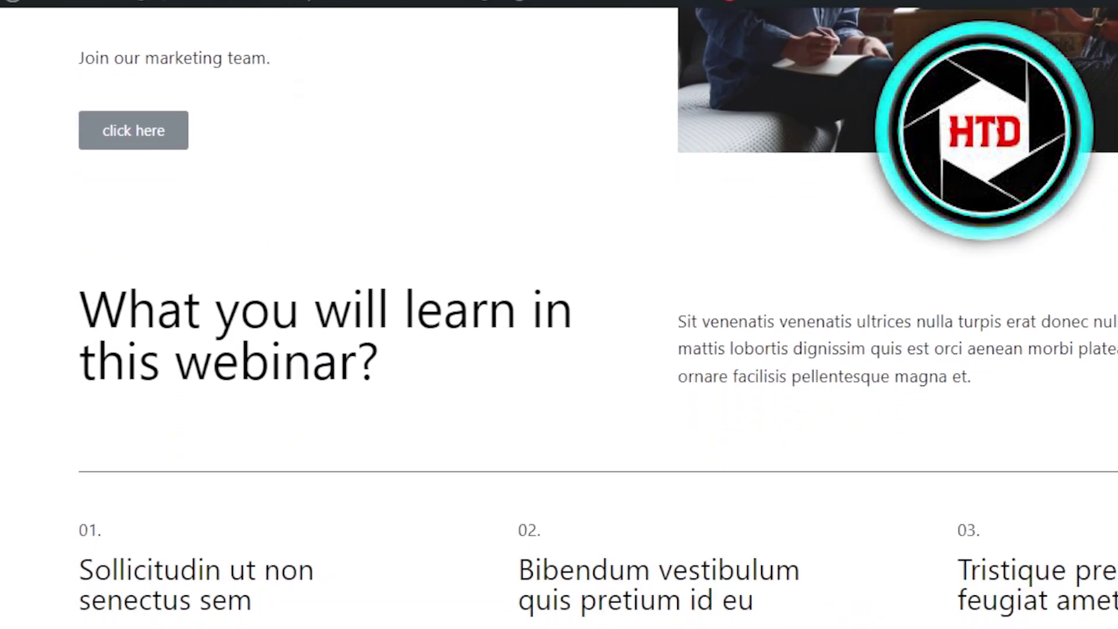
scroll(559, 314, "down", 5)
scroll(559, 314, "up", 15)
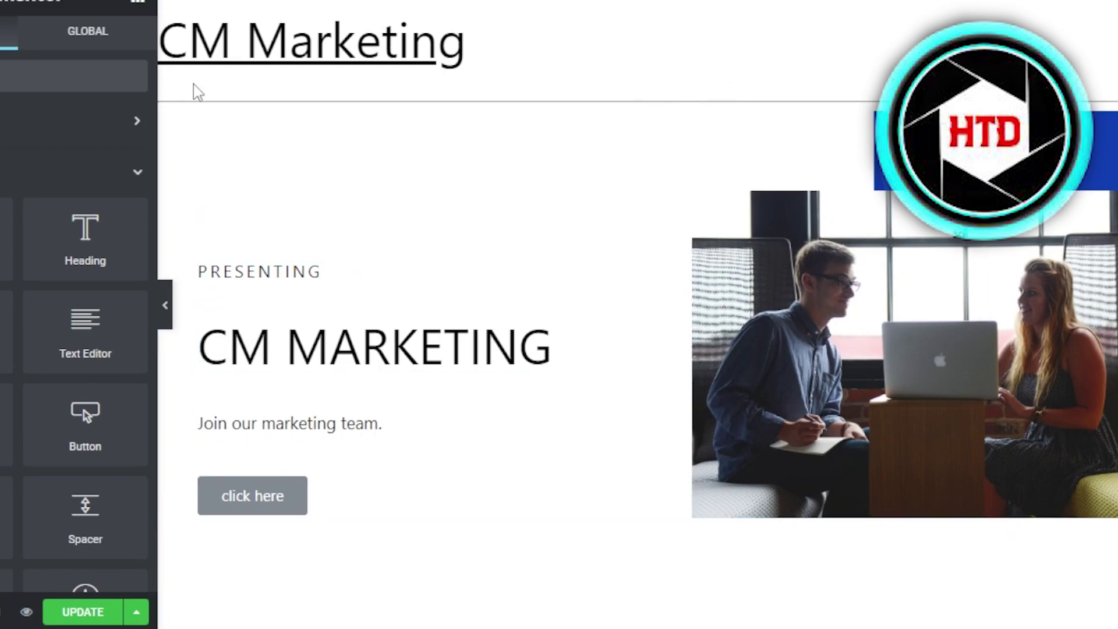
scroll(154, 154, "down", 5)
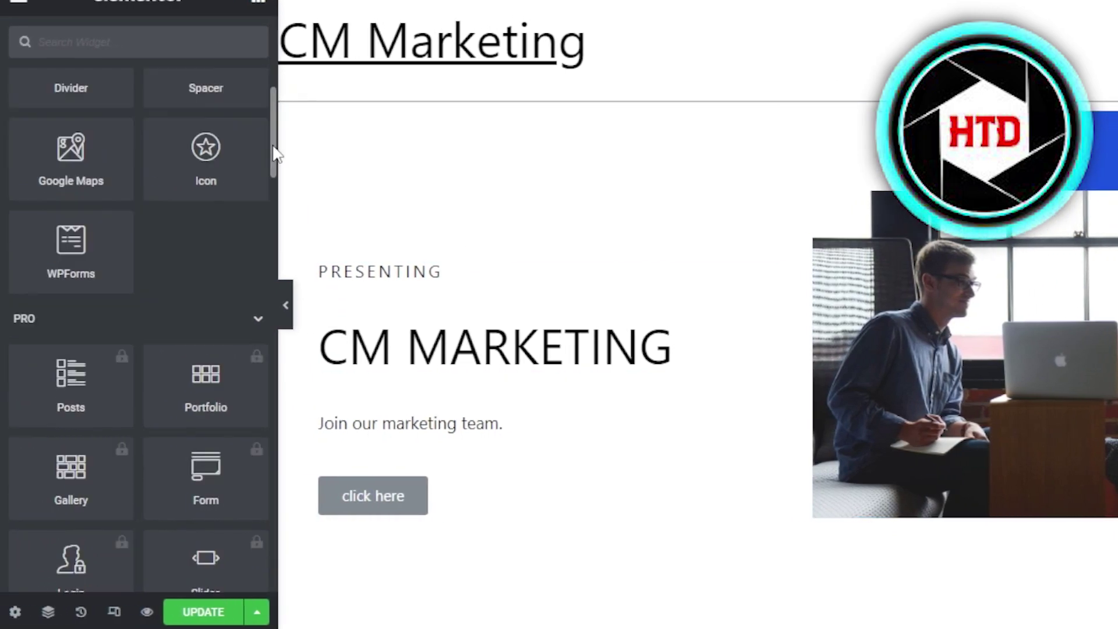
scroll(274, 154, "down", 8)
scroll(274, 220, "up", 3)
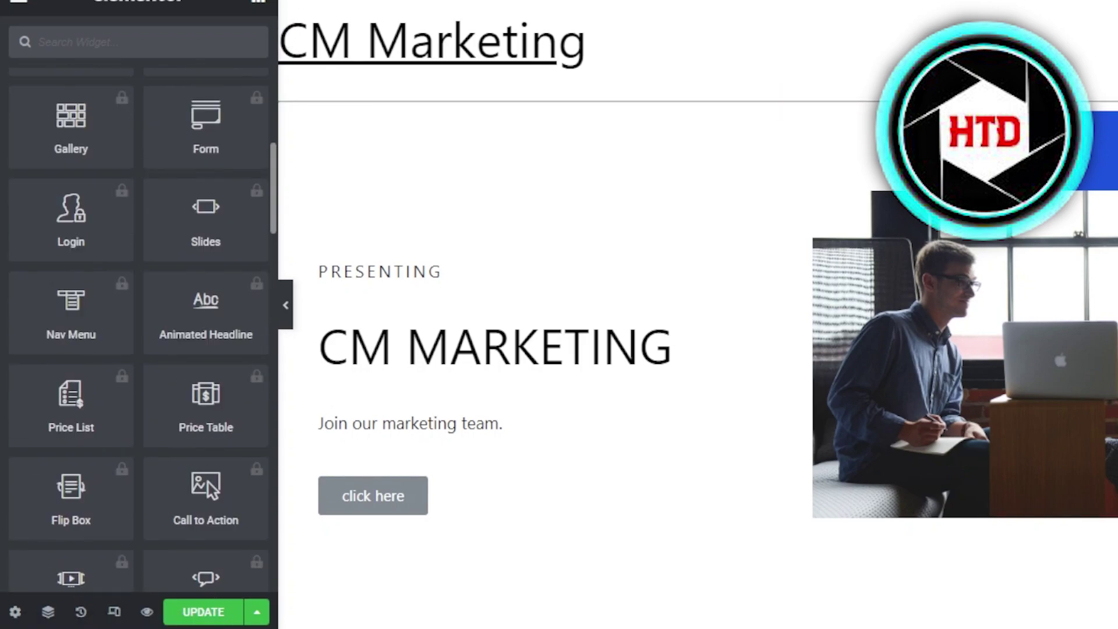
scroll(268, 495, "down", 15)
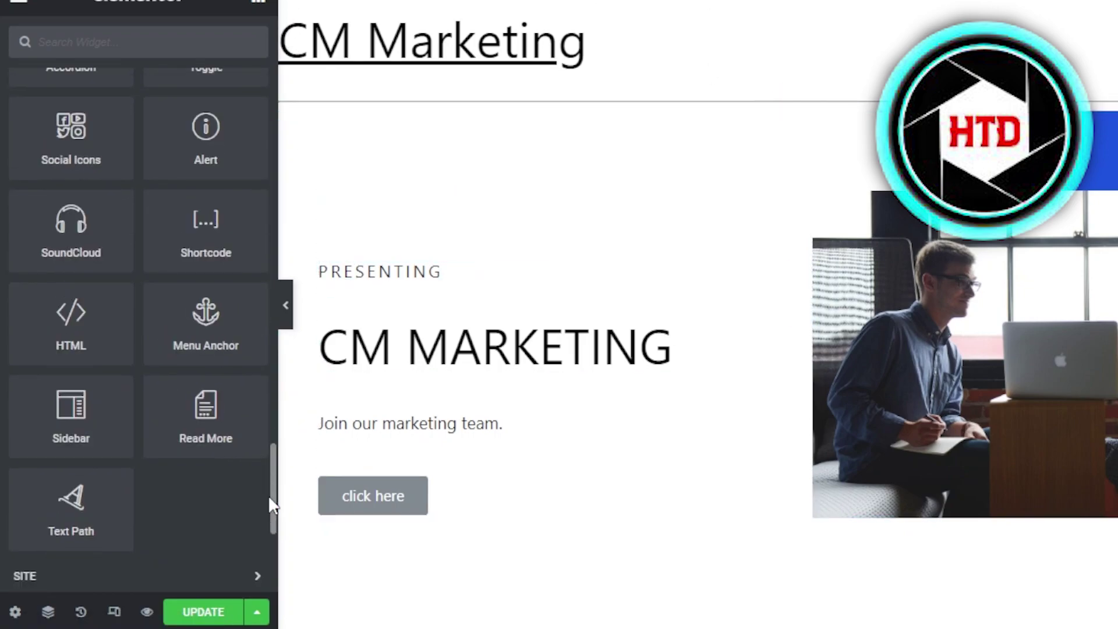
scroll(50, 529, "up", 15)
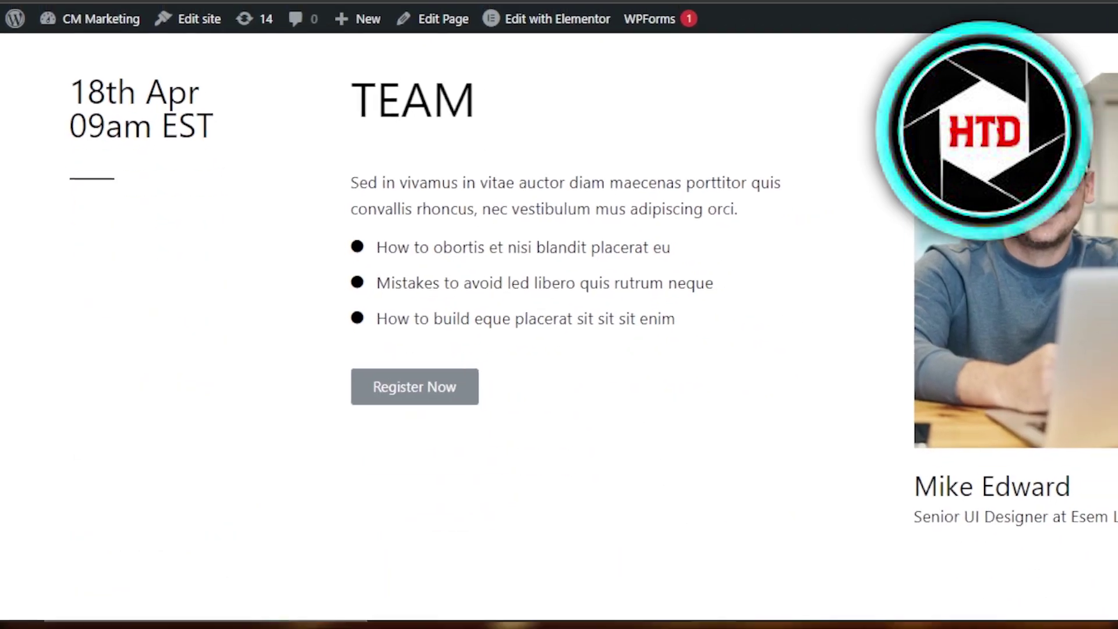
- Scroll the live preview from the TEAM section down to the 18th Apr 10am EST session
left_click_drag(1114, 321, 1115, 407)
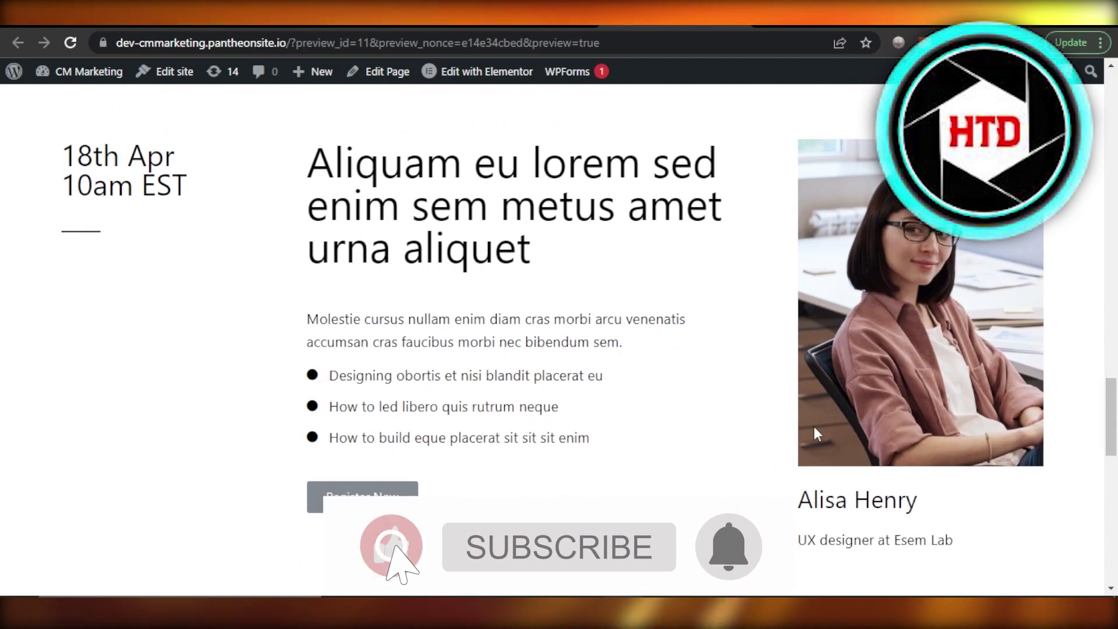